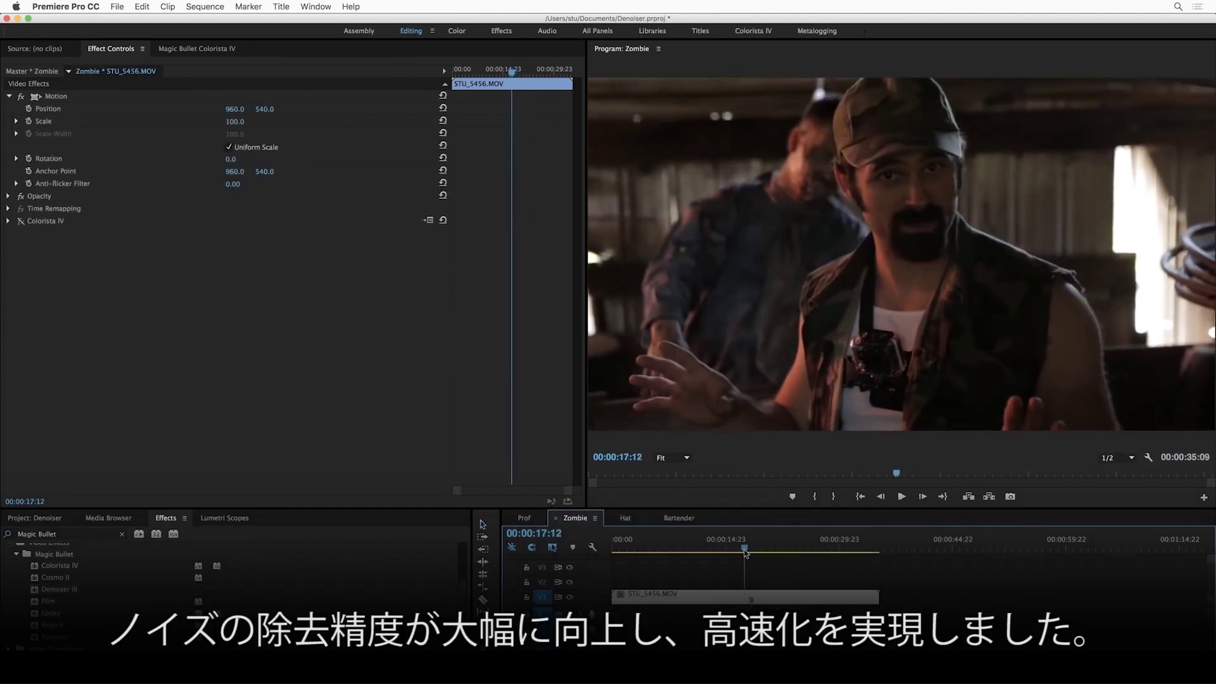
# Step: Scrub the Zombie sequence playhead to another frame of the STU_5456.MOV clip
pyautogui.moveTo(742, 549); pyautogui.dragTo(746, 553)
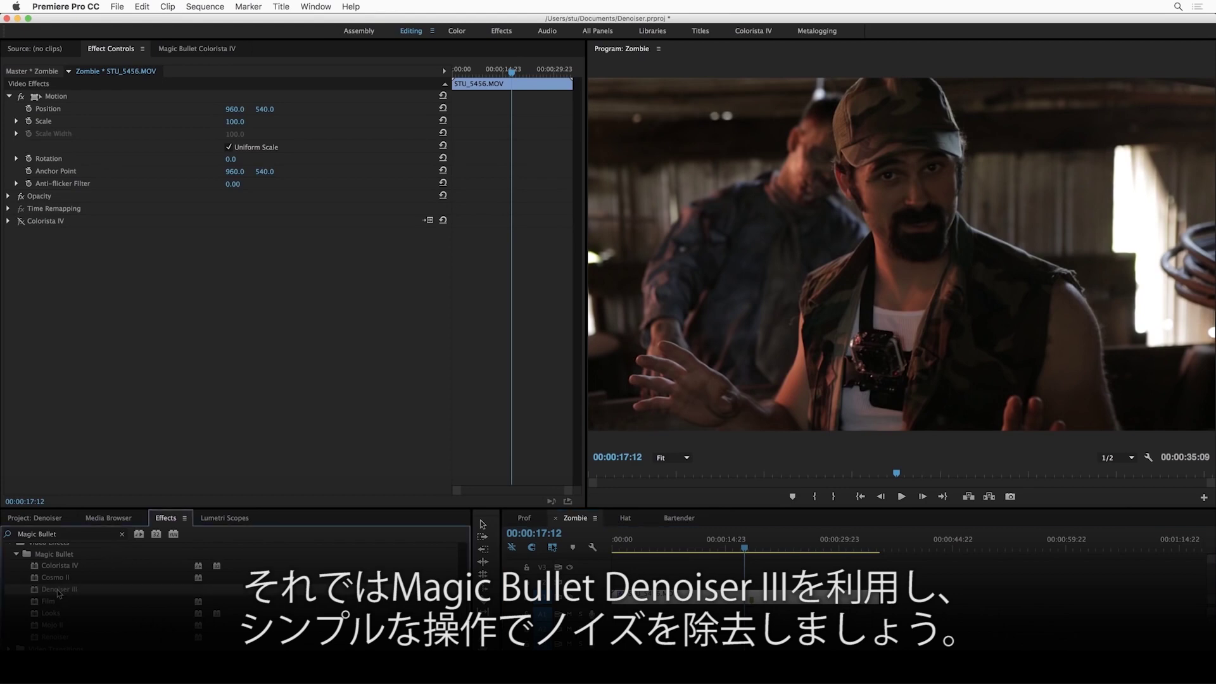
# Step: Add Denoiser III from the Magic Bullet folder to STU_5456.MOV at its default settings
pyautogui.moveTo(58, 592); pyautogui.dragTo(62, 218)
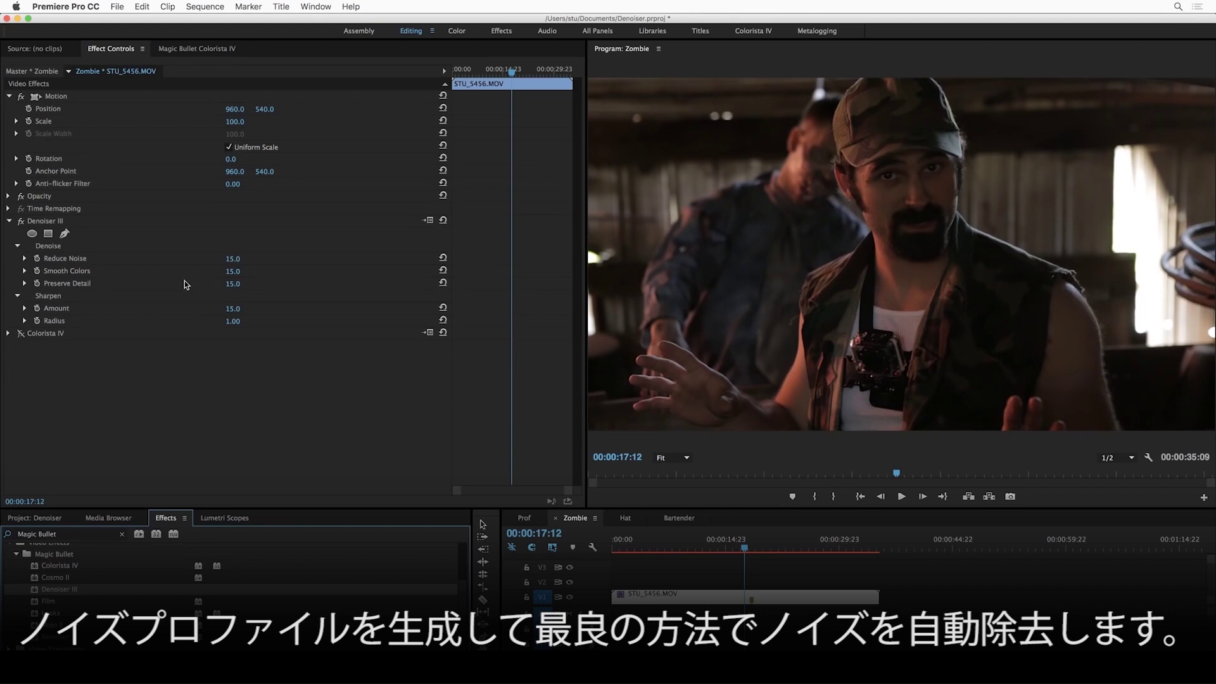
# Step: Disable Denoiser III, enable Colorista IV, and magnify the Program monitor to 400% on the face
pyautogui.click(21, 221)
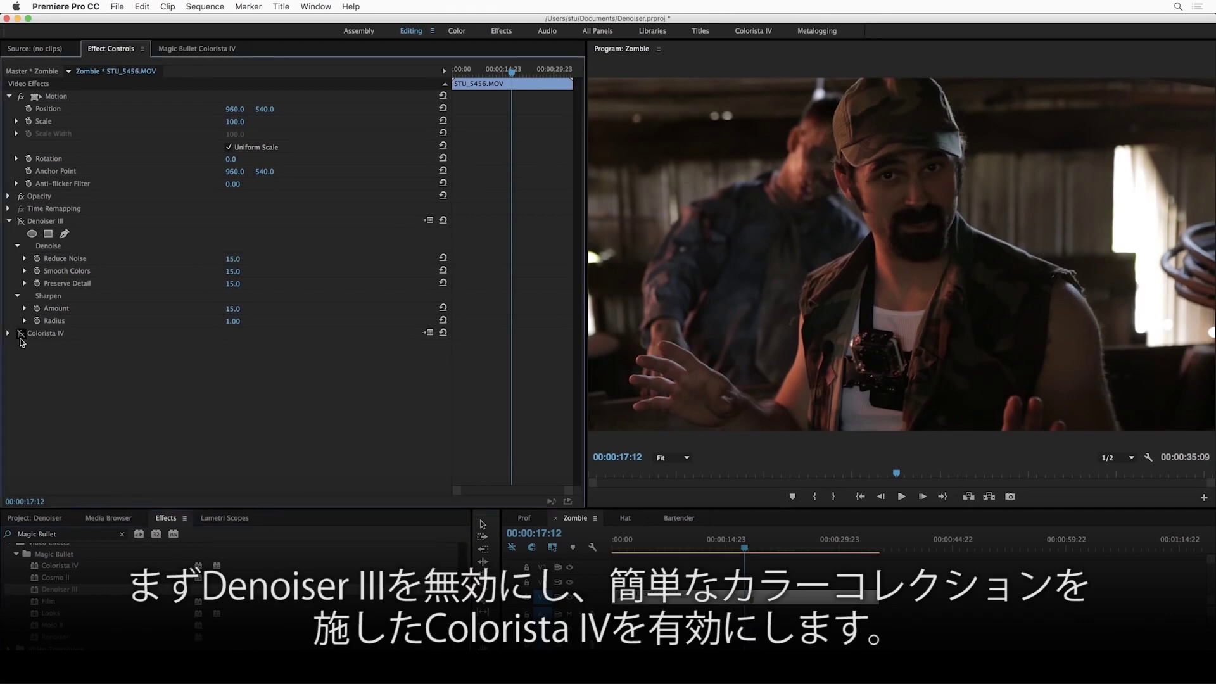
pyautogui.click(21, 333)
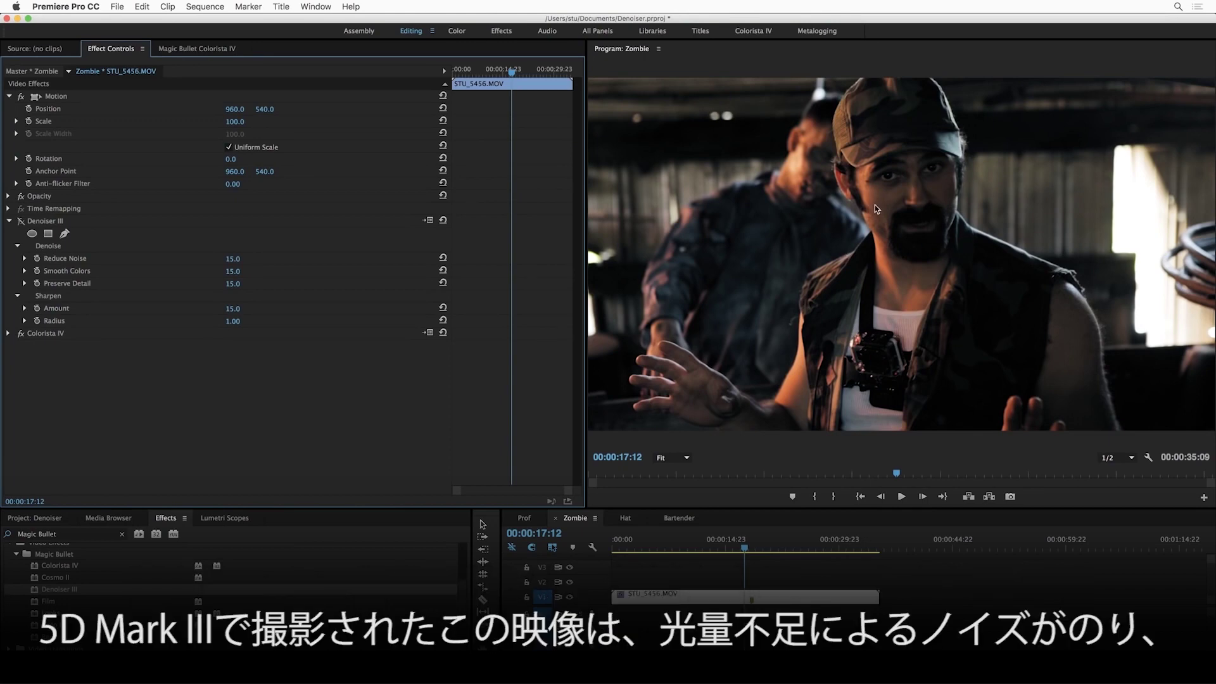
pyautogui.click(676, 457)
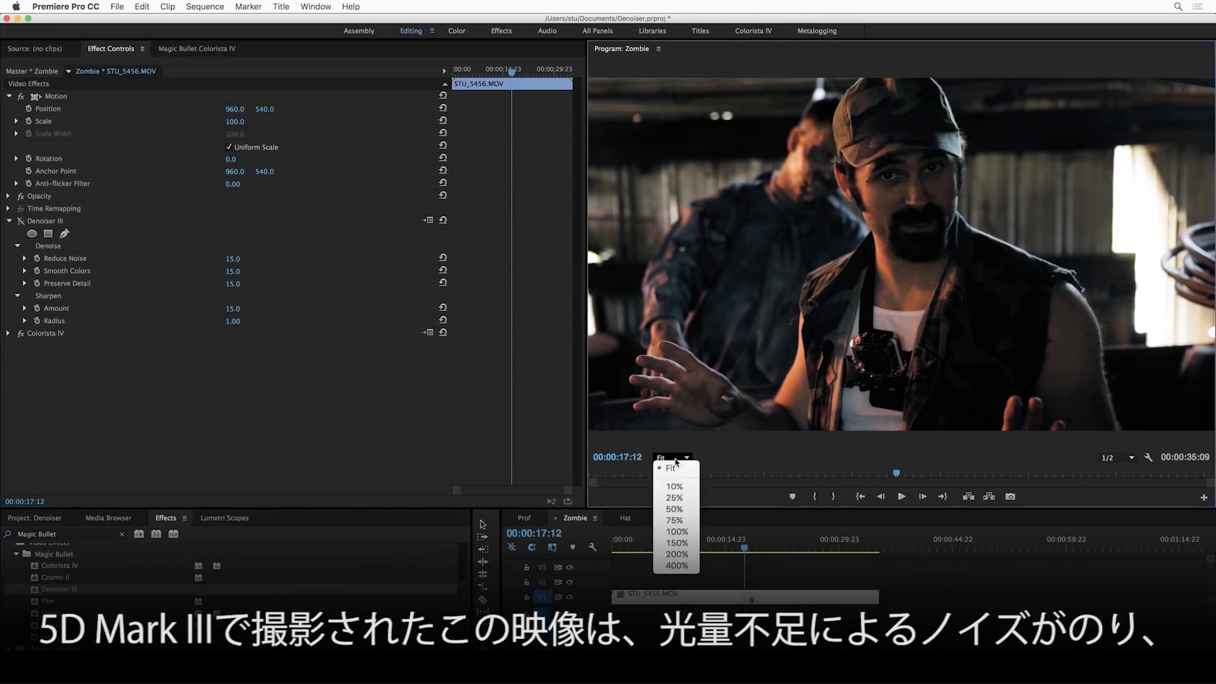
pyautogui.click(681, 565)
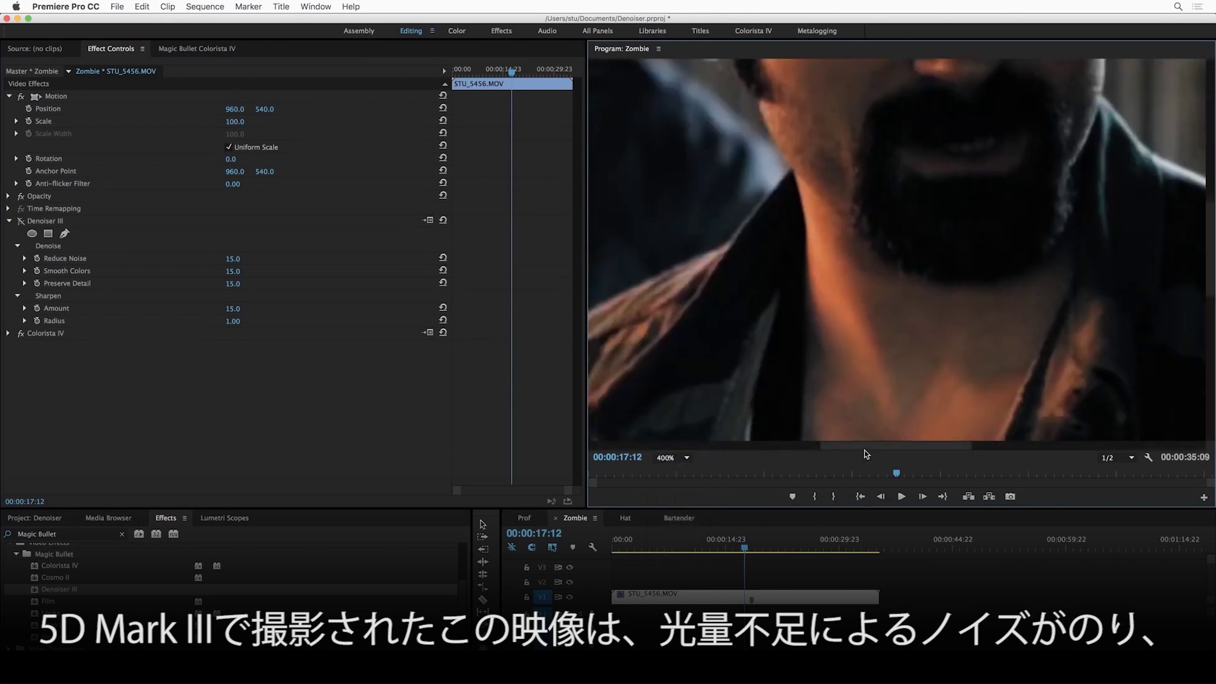
pyautogui.moveTo(867, 446); pyautogui.dragTo(883, 446)
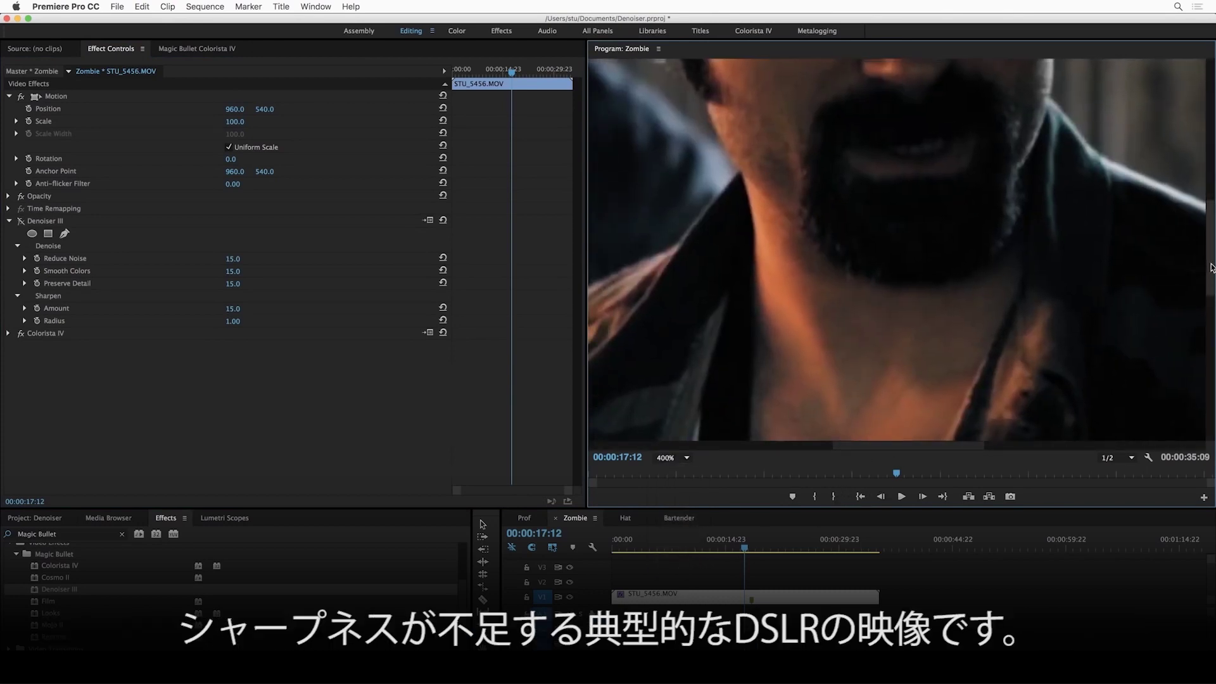
pyautogui.moveTo(1204, 273); pyautogui.dragTo(1204, 209)
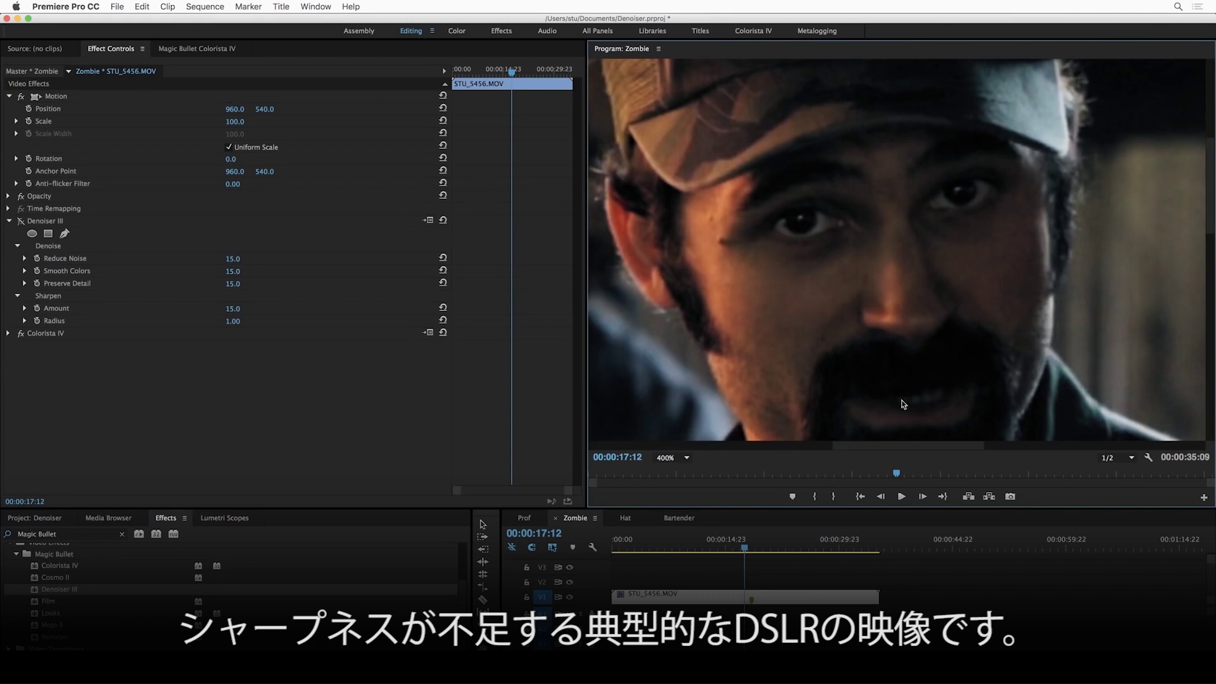
pyautogui.moveTo(866, 444)
pyautogui.mouseDown()
pyautogui.moveTo(895, 445)
pyautogui.moveTo(849, 447)
pyautogui.mouseUp()
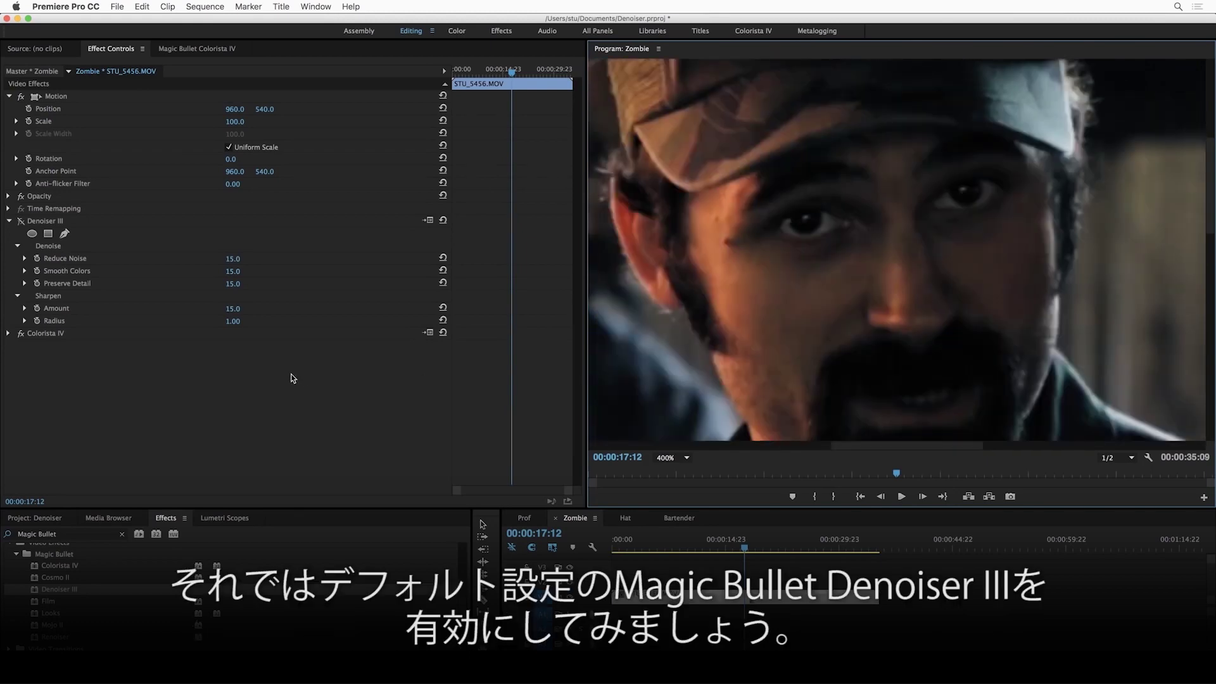
# Step: Re-enable Denoiser III with Sharpen Amount 30.3, Reduce Noise 11.6 and Smooth Colors 21.1
pyautogui.click(22, 221)
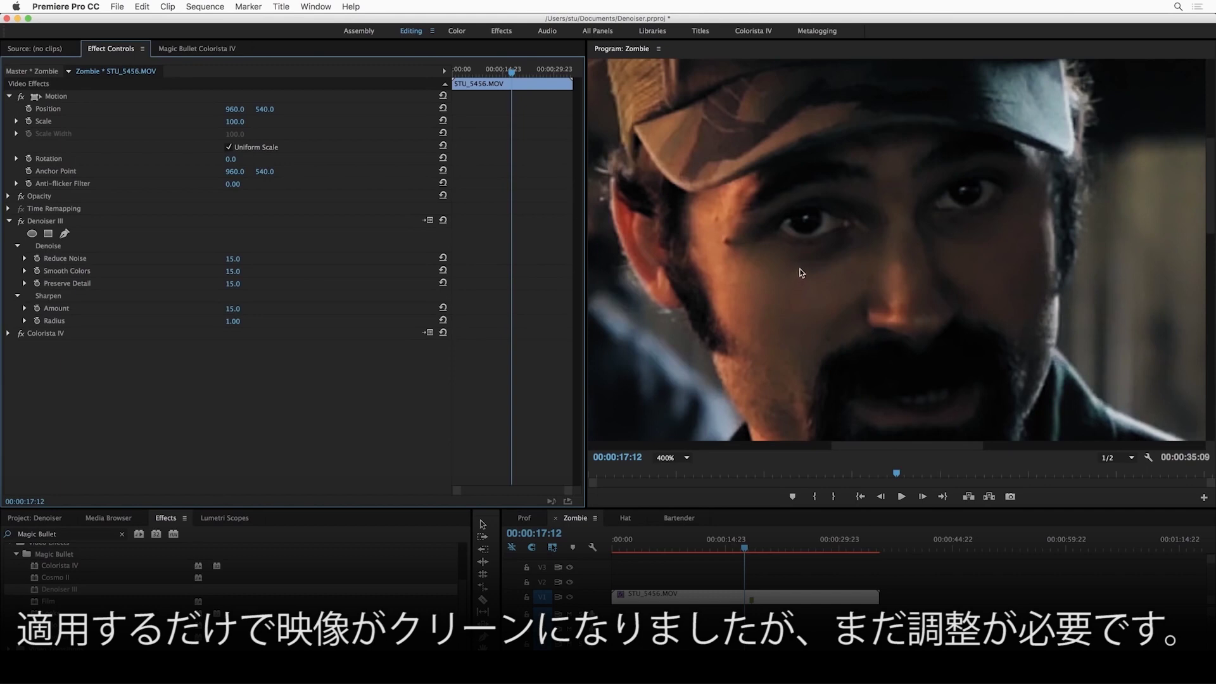
pyautogui.click(26, 308)
pyautogui.click(146, 332)
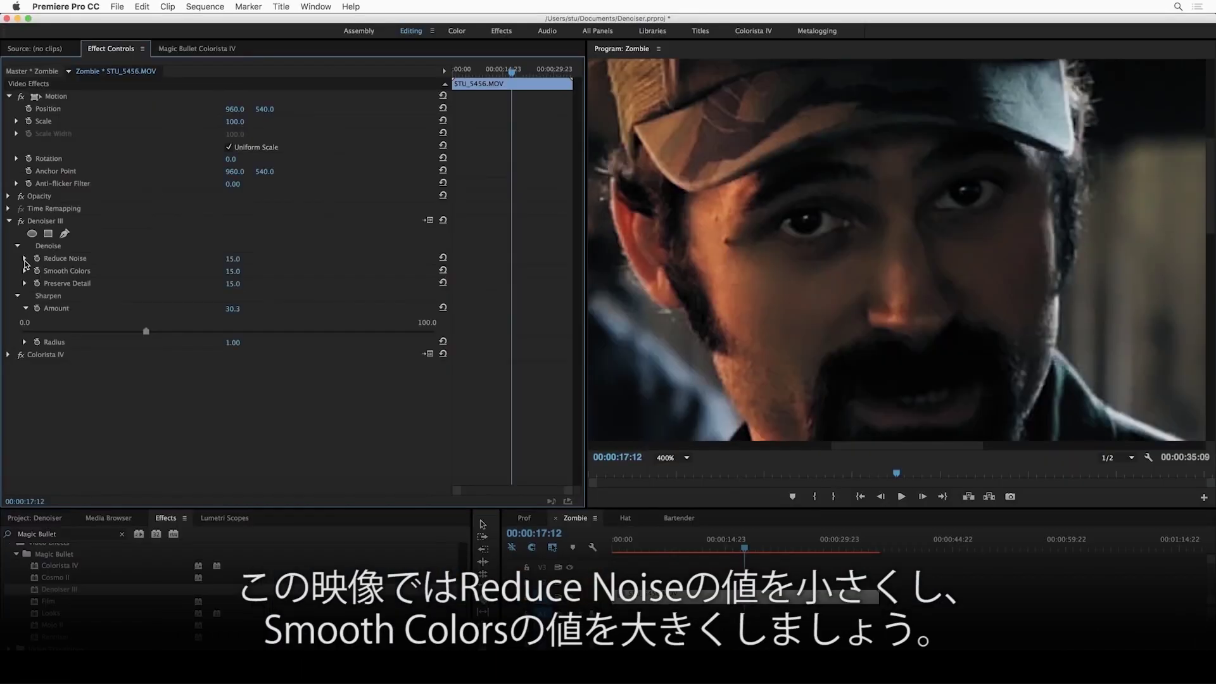
pyautogui.click(25, 259)
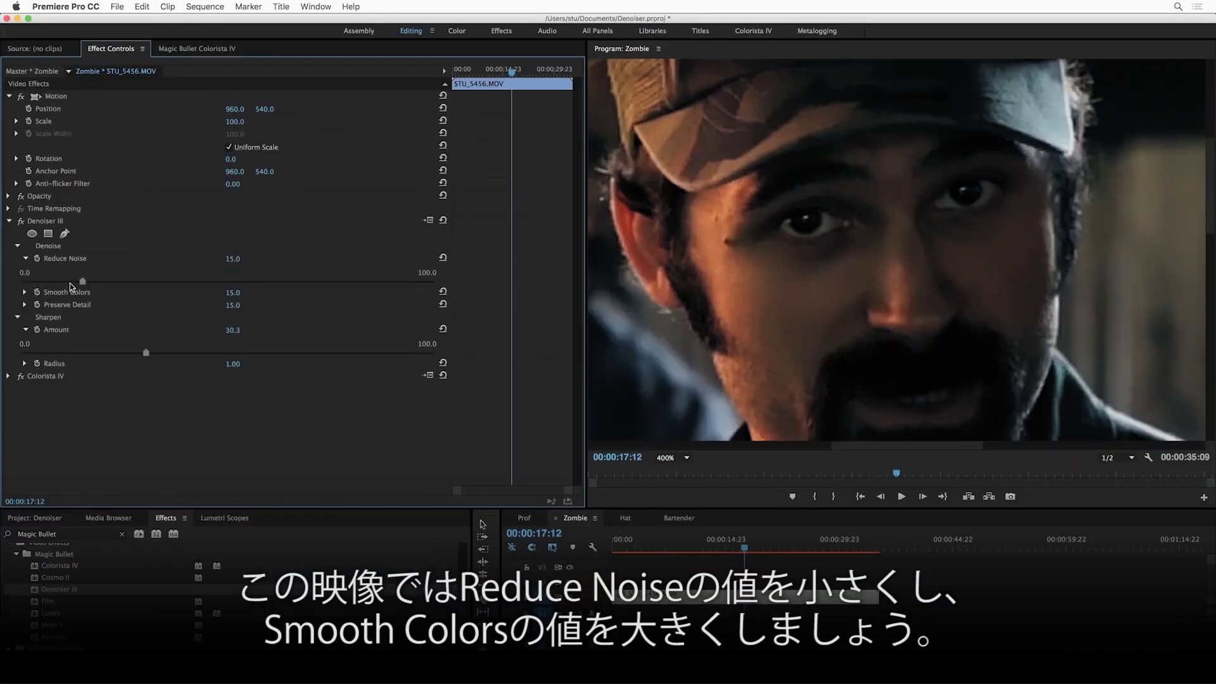
pyautogui.click(70, 284)
pyautogui.click(25, 293)
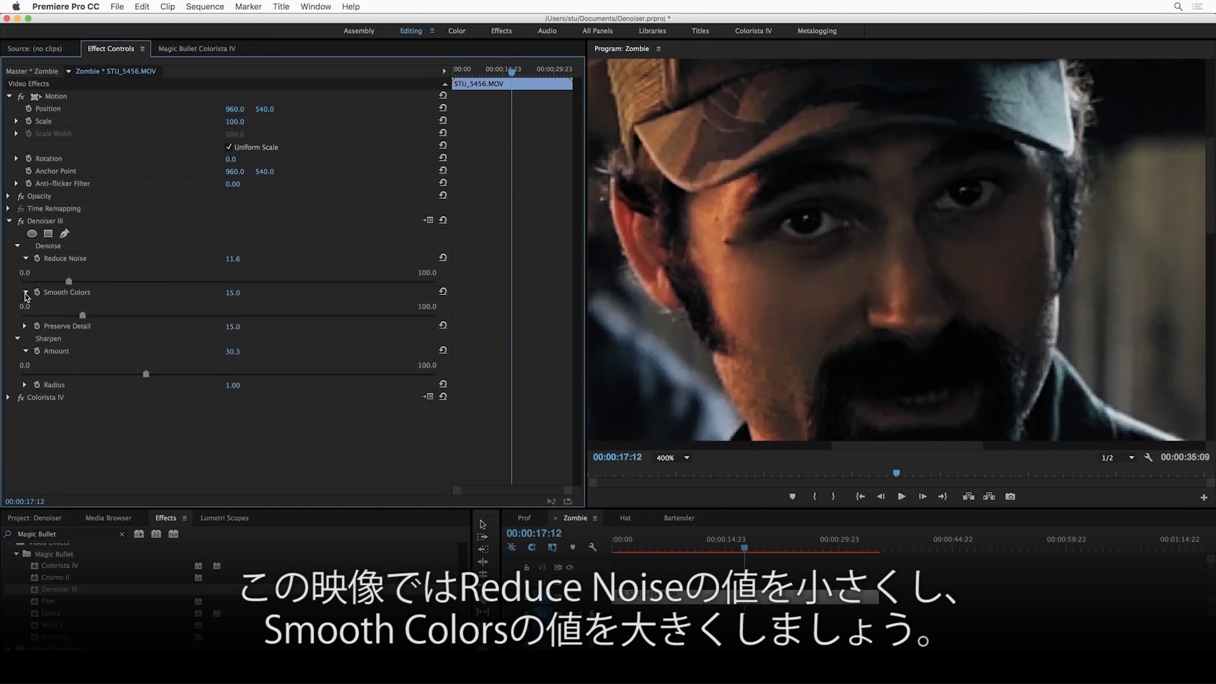
pyautogui.click(108, 316)
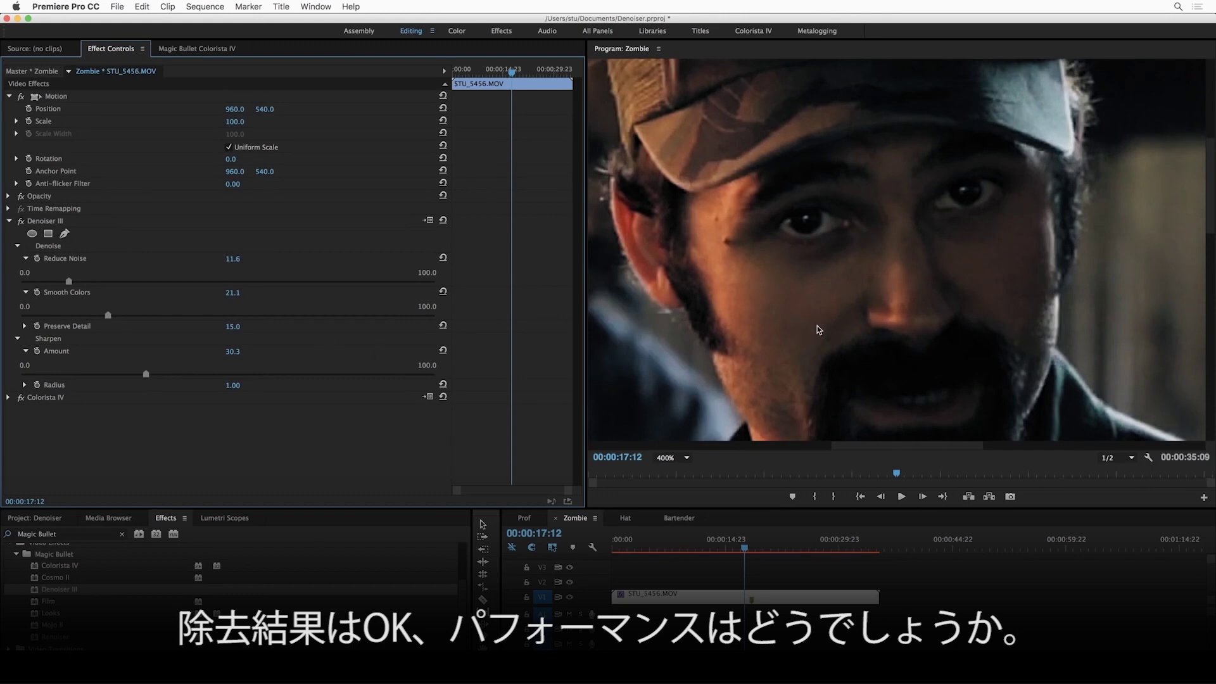
# Step: Fit the Program monitor to the frame and play from about 12 s, stopping at 00:00:18:03
pyautogui.click(682, 458)
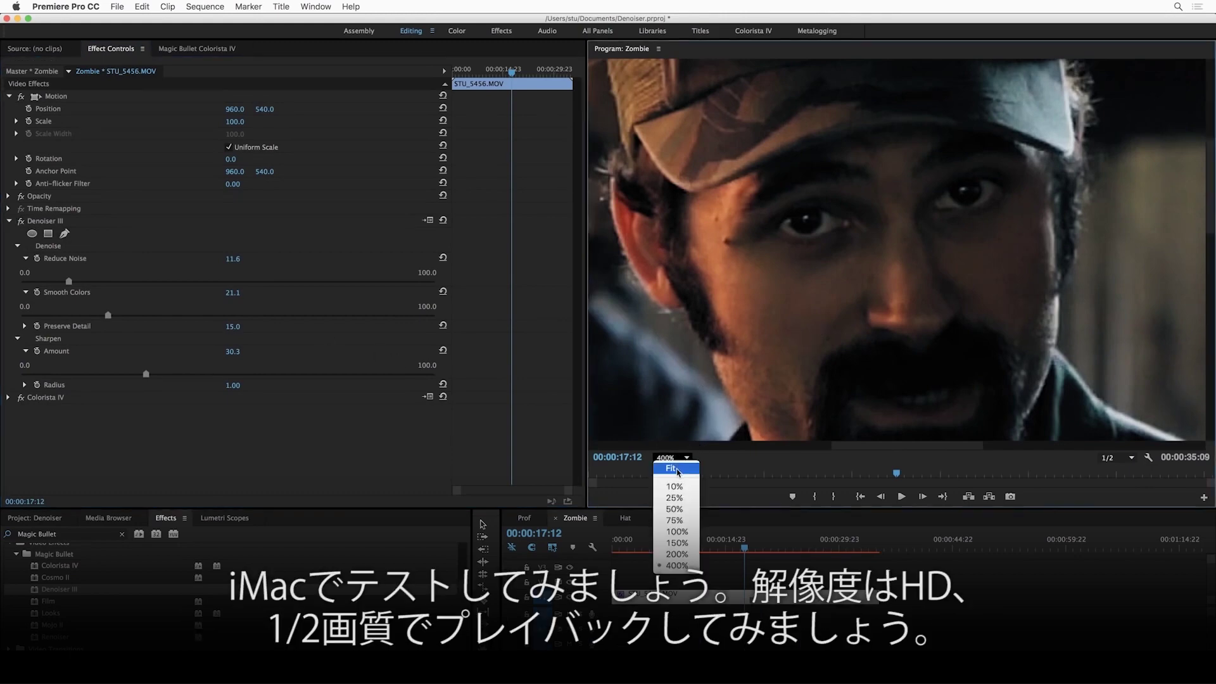
pyautogui.click(676, 469)
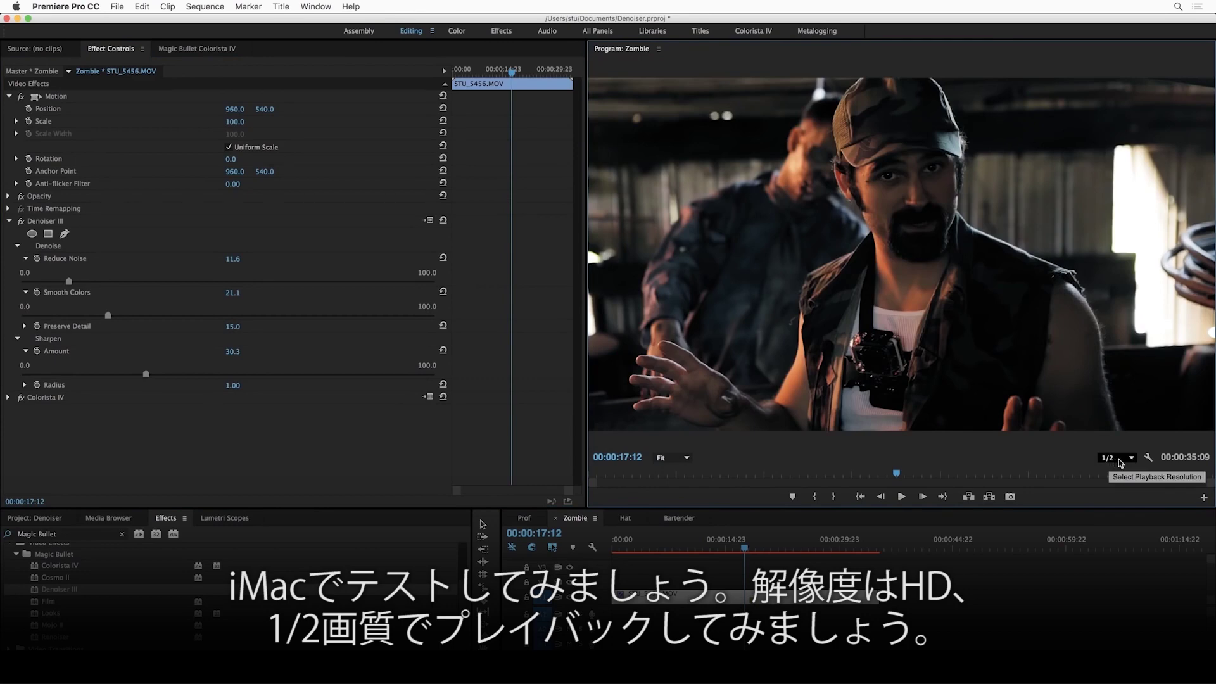
pyautogui.moveTo(650, 542); pyautogui.dragTo(714, 562)
pyautogui.press('space')
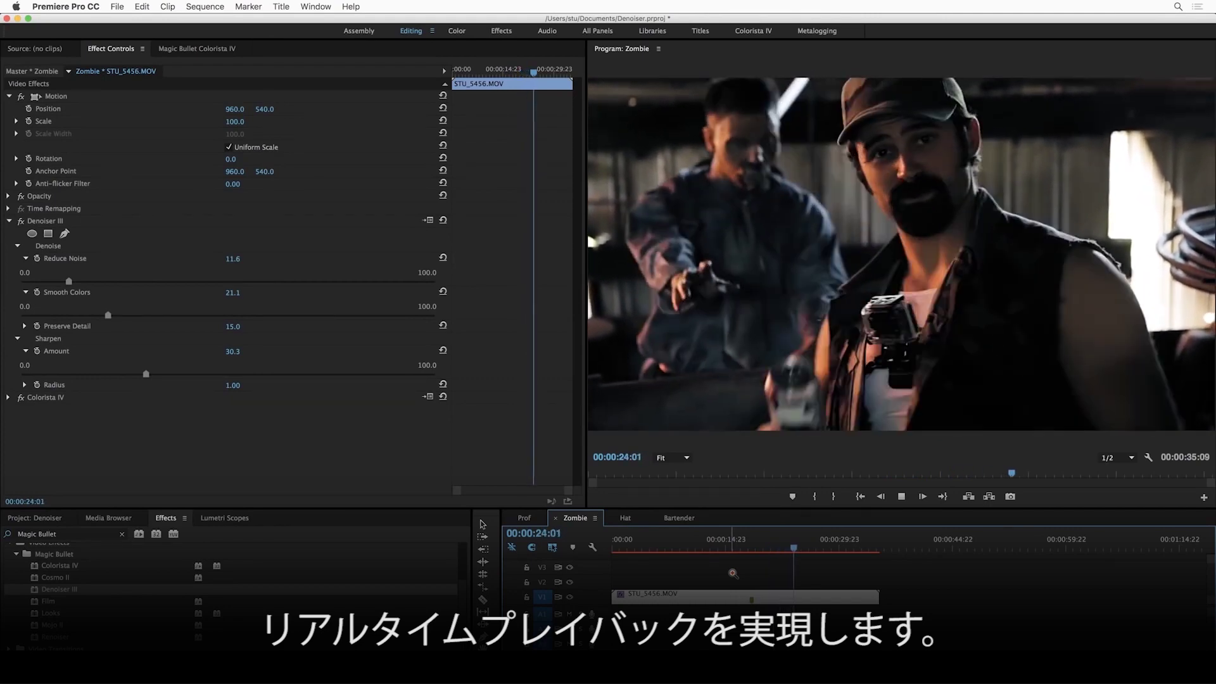
pyautogui.click(750, 549)
pyautogui.moveTo(750, 549); pyautogui.dragTo(750, 550)
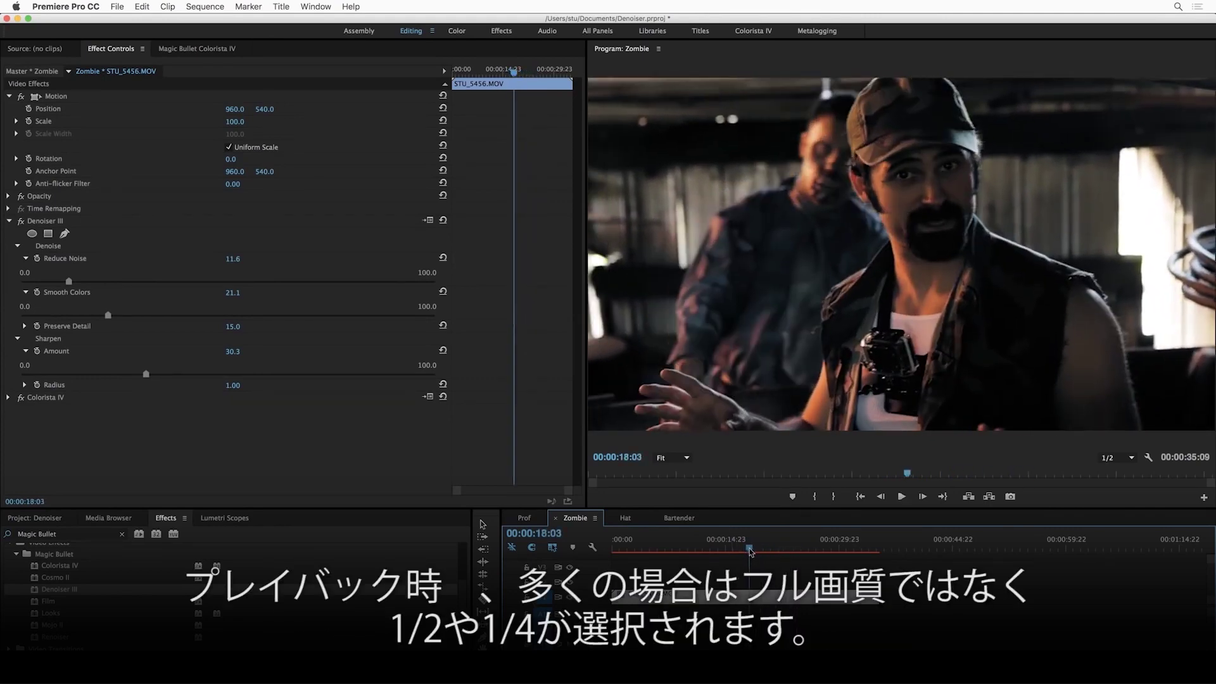
# Step: Keep playback resolution at 1/2 and scrub through frames around 18 seconds
pyautogui.click(1123, 455)
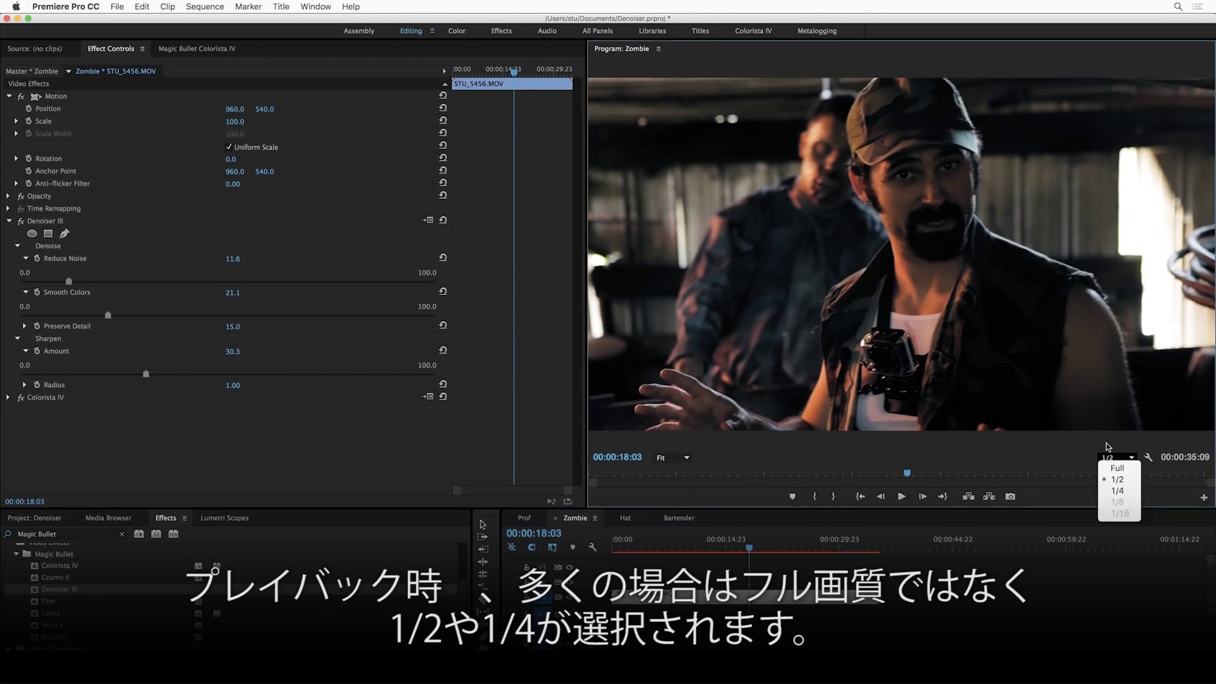
pyautogui.click(1087, 457)
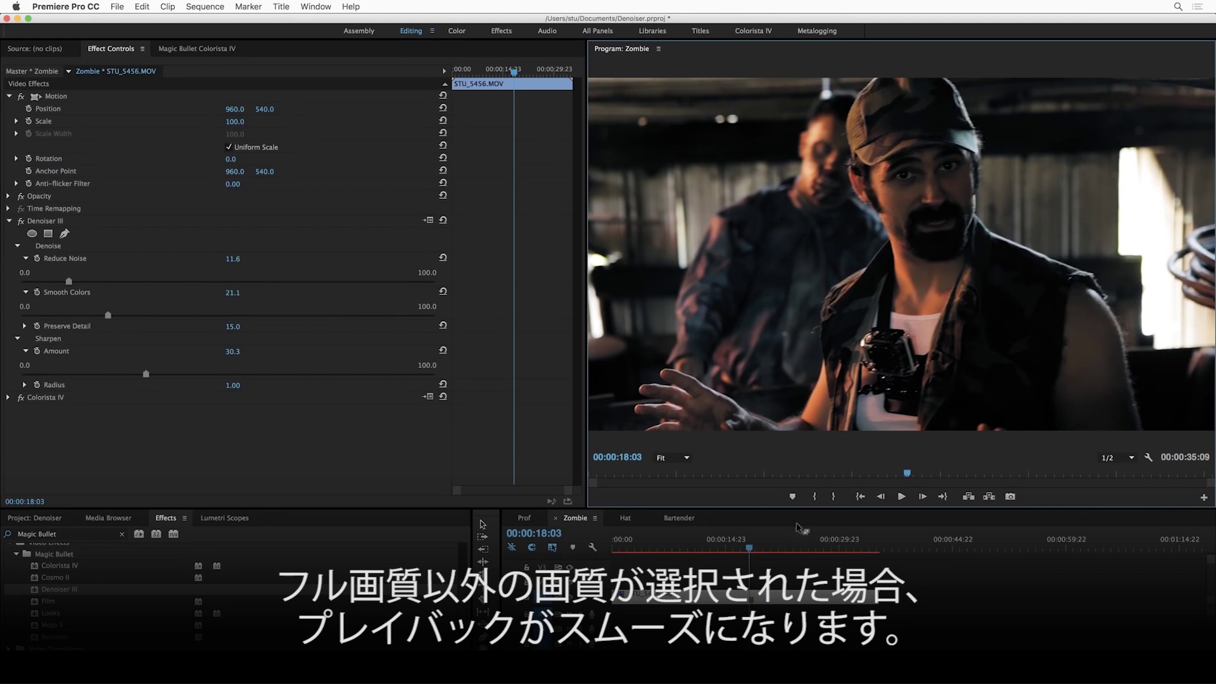
pyautogui.moveTo(758, 552)
pyautogui.mouseDown()
pyautogui.moveTo(774, 551)
pyautogui.moveTo(753, 551)
pyautogui.mouseUp()
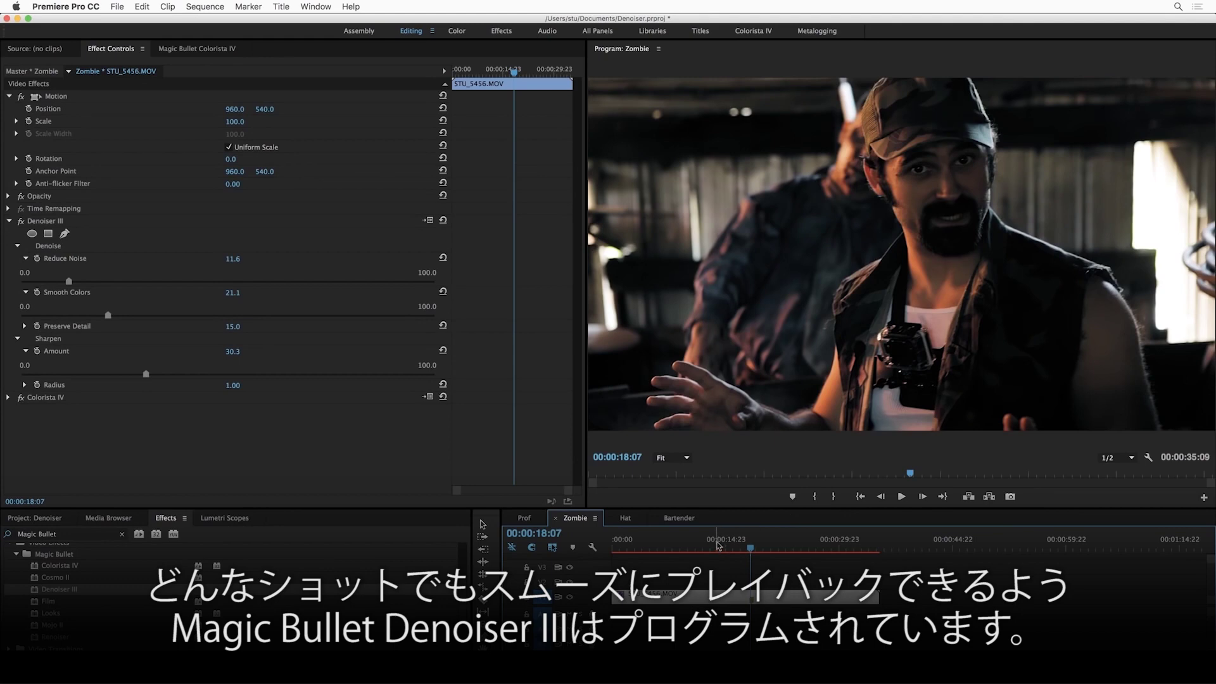
# Step: In the Prof sequence, give Colorista IV the Universal Log Cinematic LUT, blue-cyan shadows and warmer midtones
pyautogui.click(524, 518)
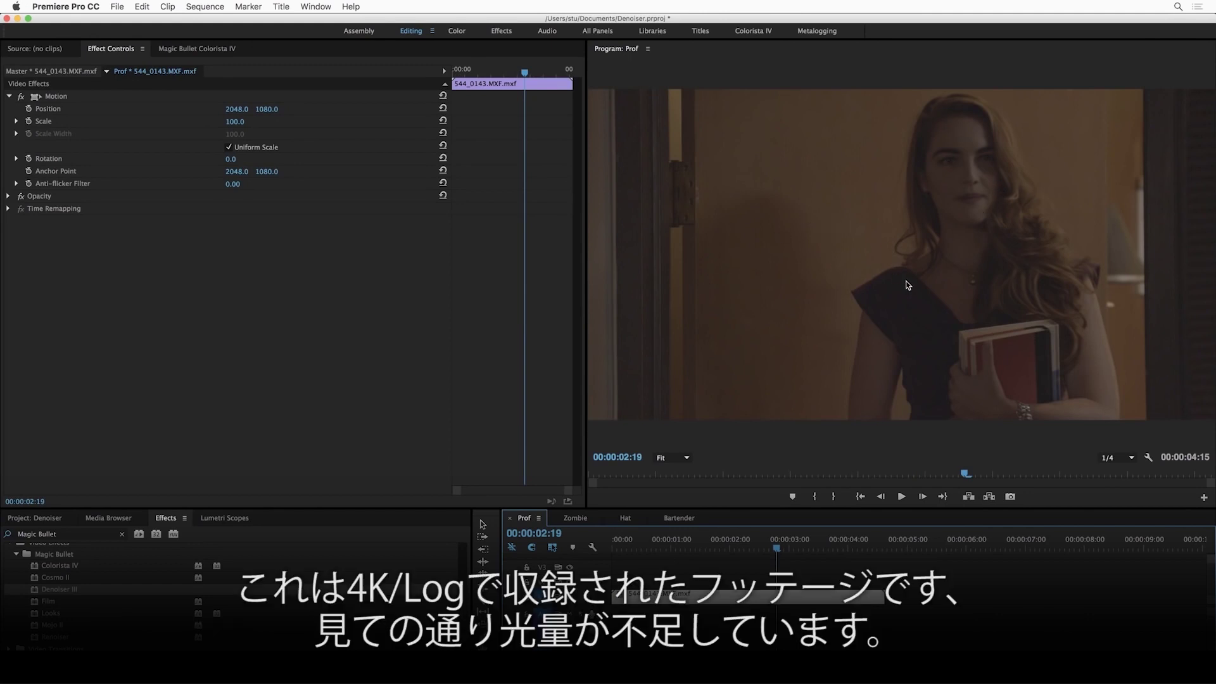
pyautogui.click(194, 51)
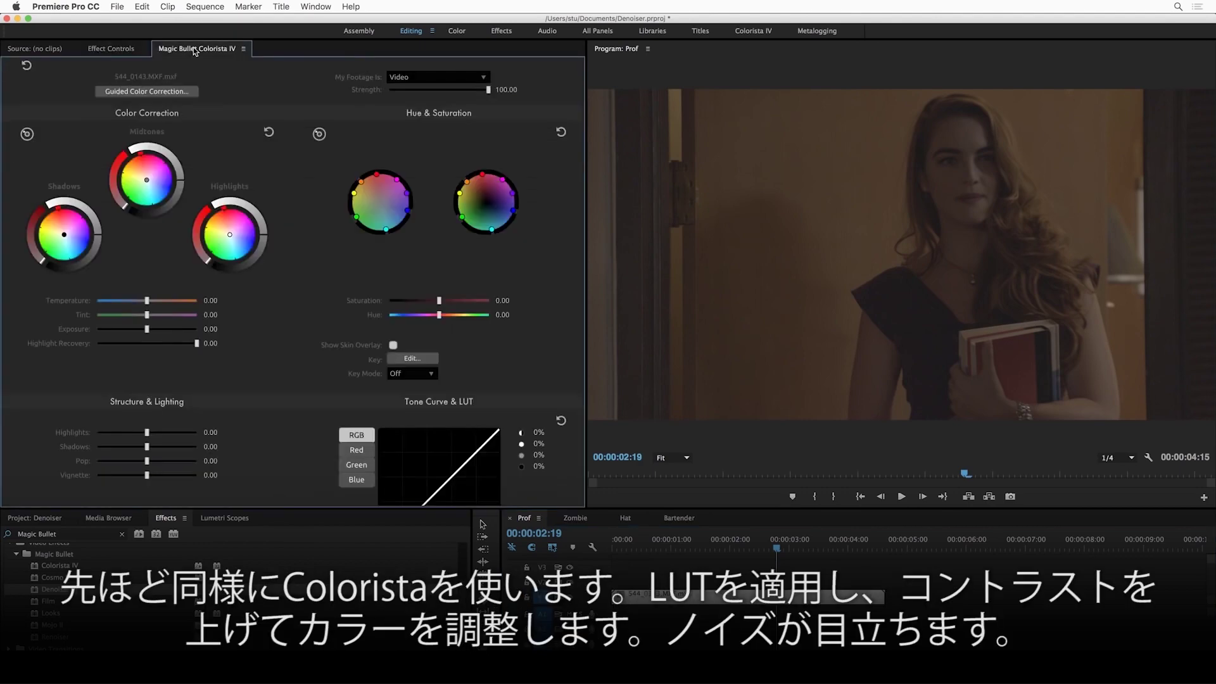
pyautogui.scroll(-3, 485, 436)
pyautogui.click(418, 483)
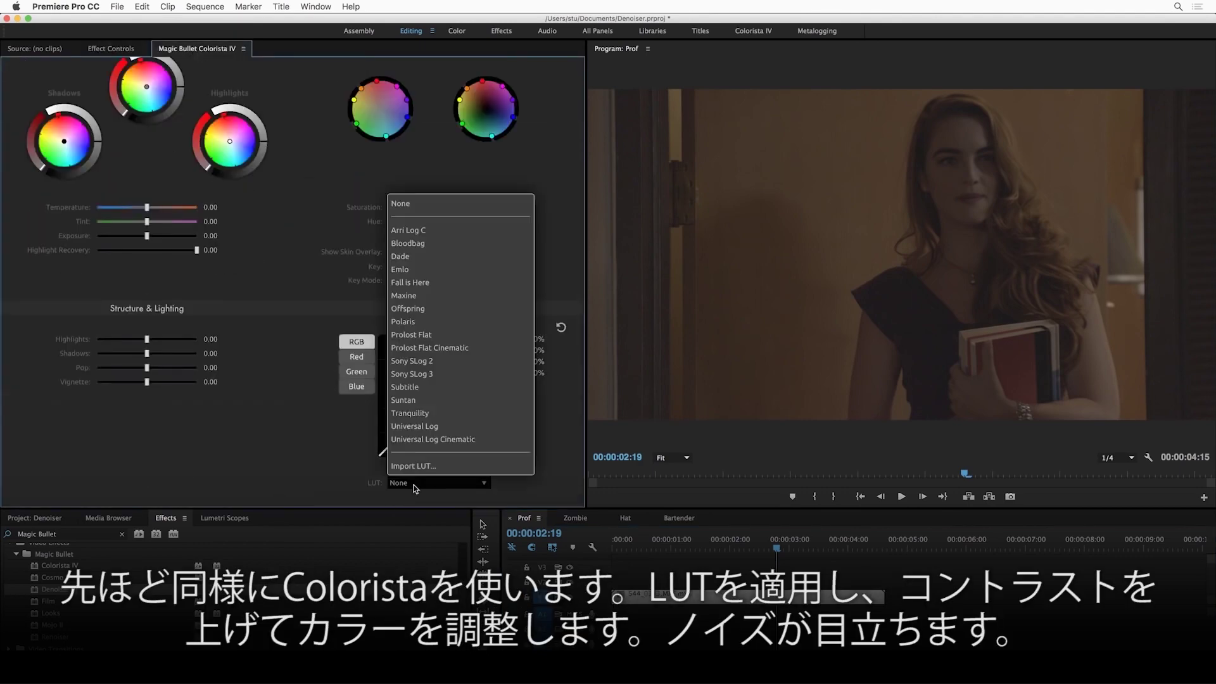
pyautogui.click(431, 439)
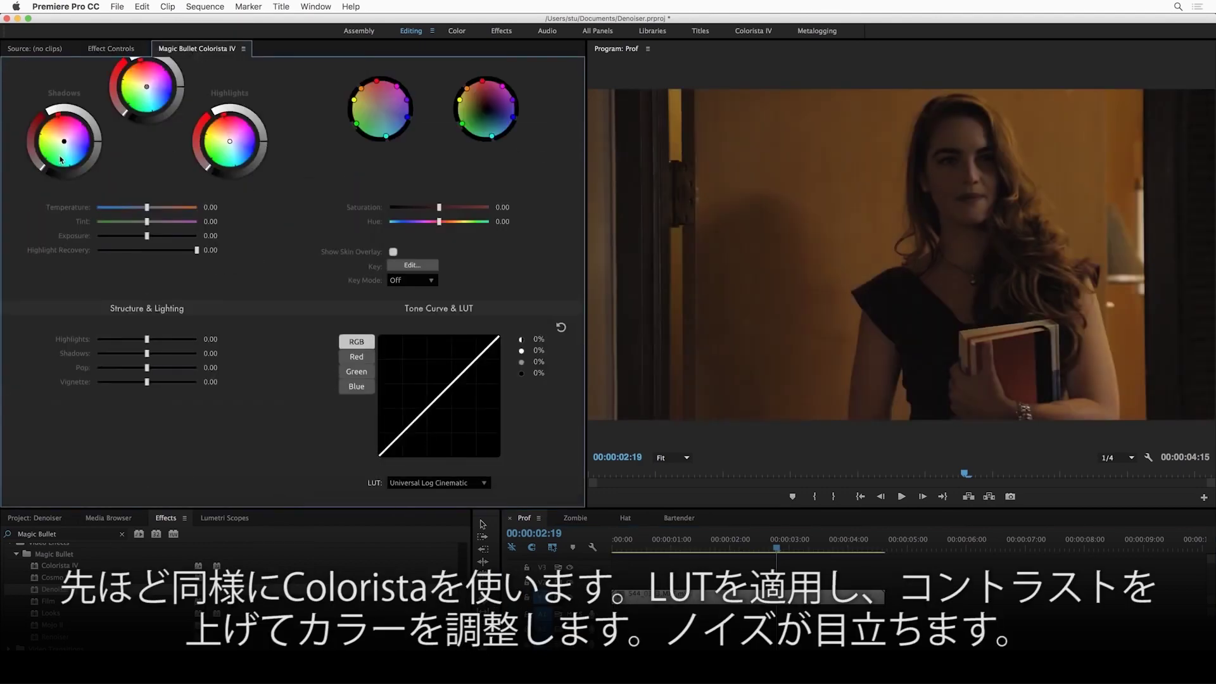
pyautogui.moveTo(61, 159); pyautogui.dragTo(67, 162)
pyautogui.moveTo(150, 90); pyautogui.dragTo(148, 86)
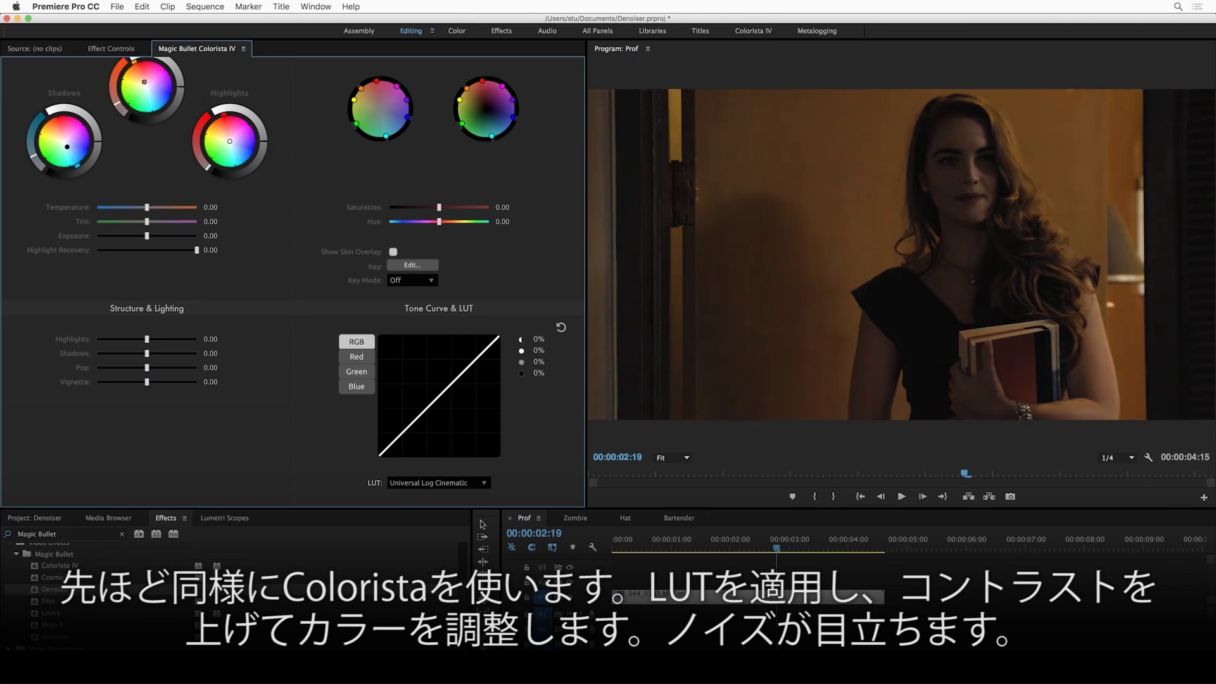
# Step: Magnify the Program monitor to 400% and scrub to around the three-second mark
pyautogui.click(672, 457)
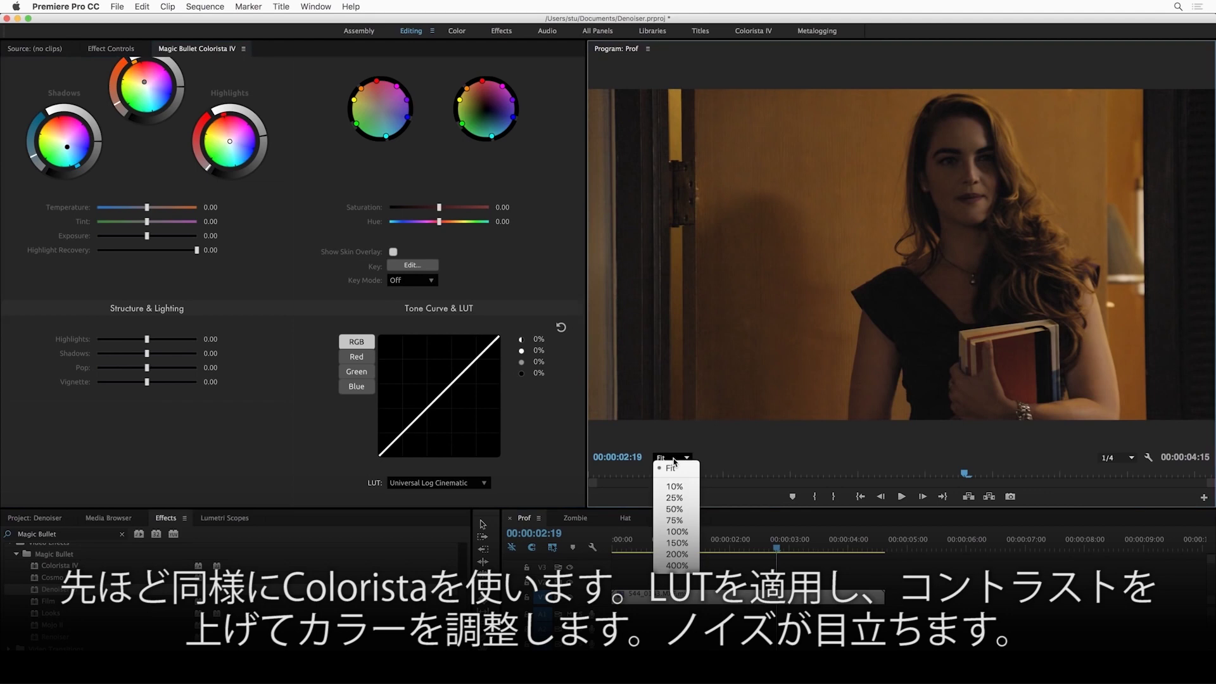
pyautogui.click(676, 567)
pyautogui.moveTo(894, 447); pyautogui.dragTo(955, 446)
pyautogui.moveTo(779, 551); pyautogui.dragTo(782, 552)
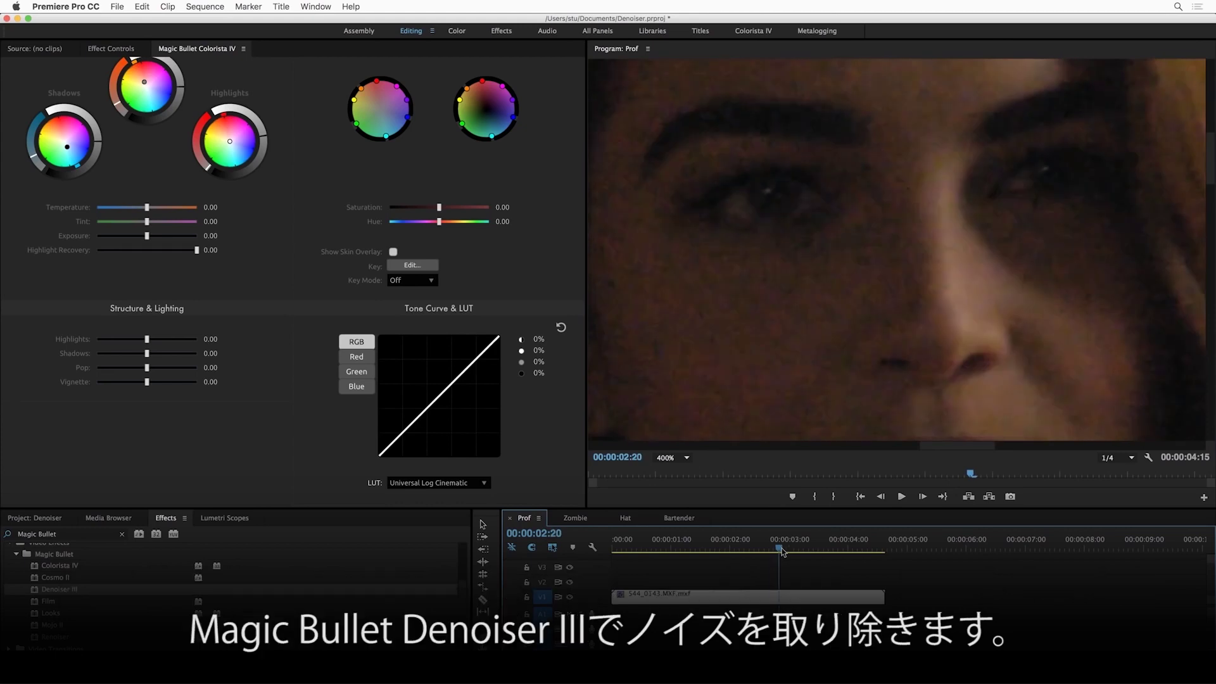
# Step: Add Denoiser III above Colorista IV on the Prof clip with Reduce Noise 94.5 and Smooth Colors 85.8
pyautogui.click(115, 53)
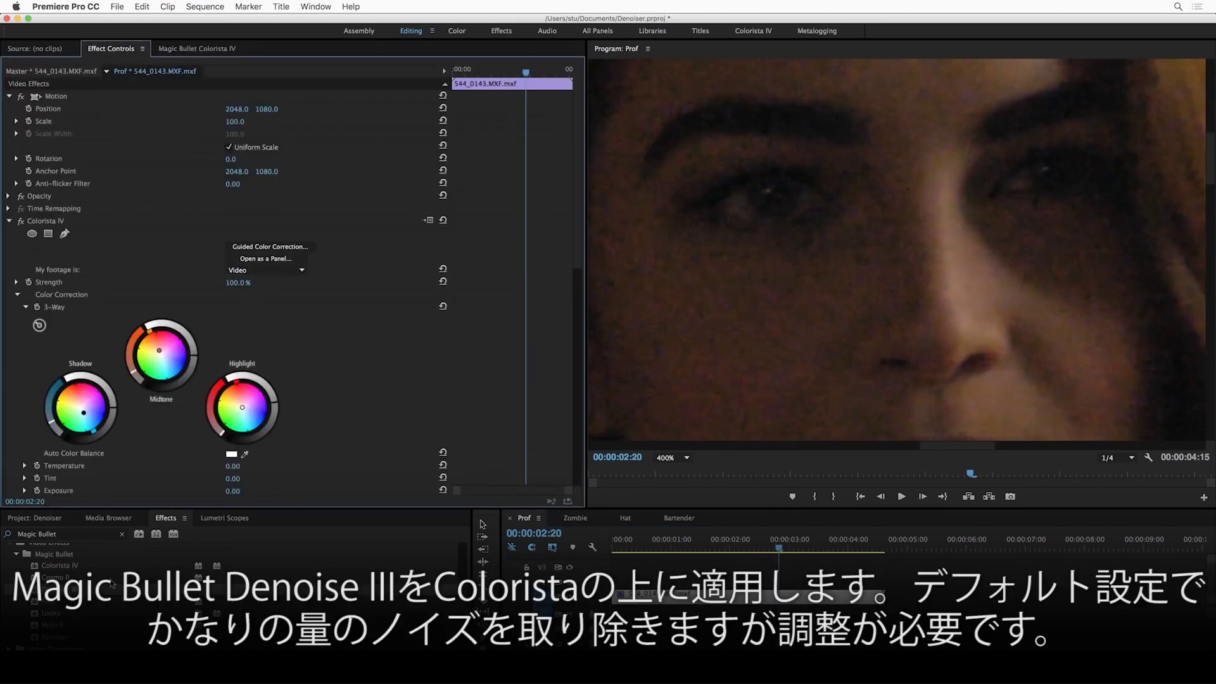
pyautogui.moveTo(92, 281); pyautogui.dragTo(66, 223)
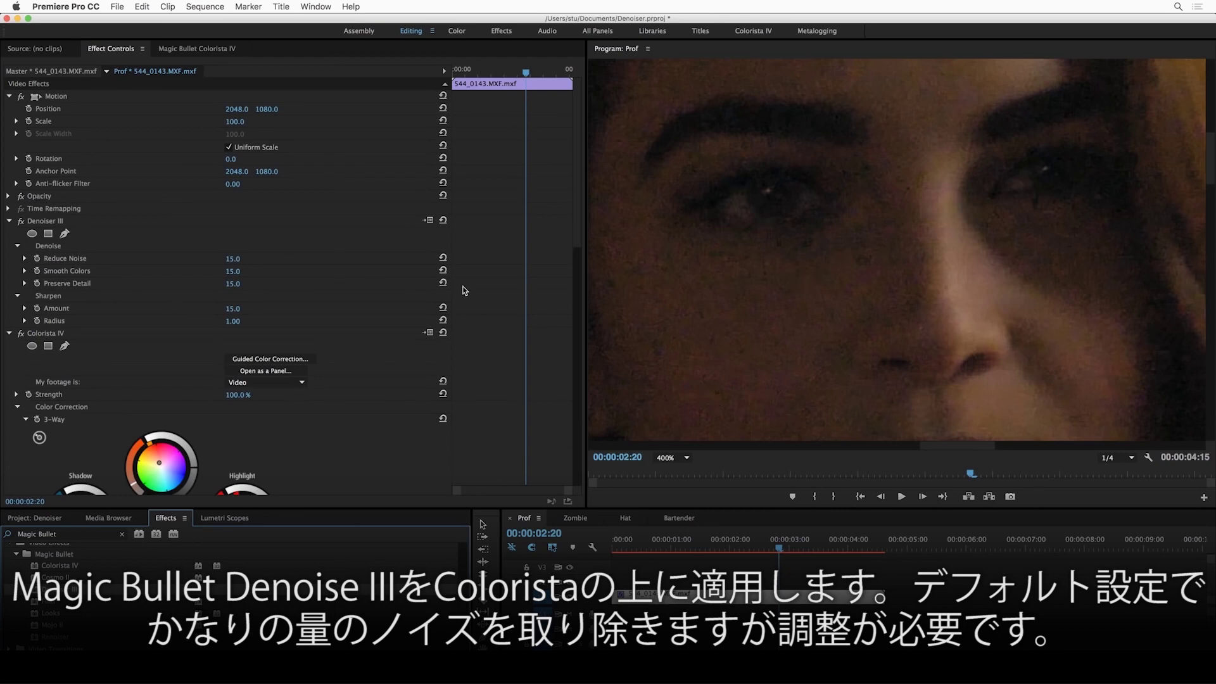
pyautogui.click(26, 258)
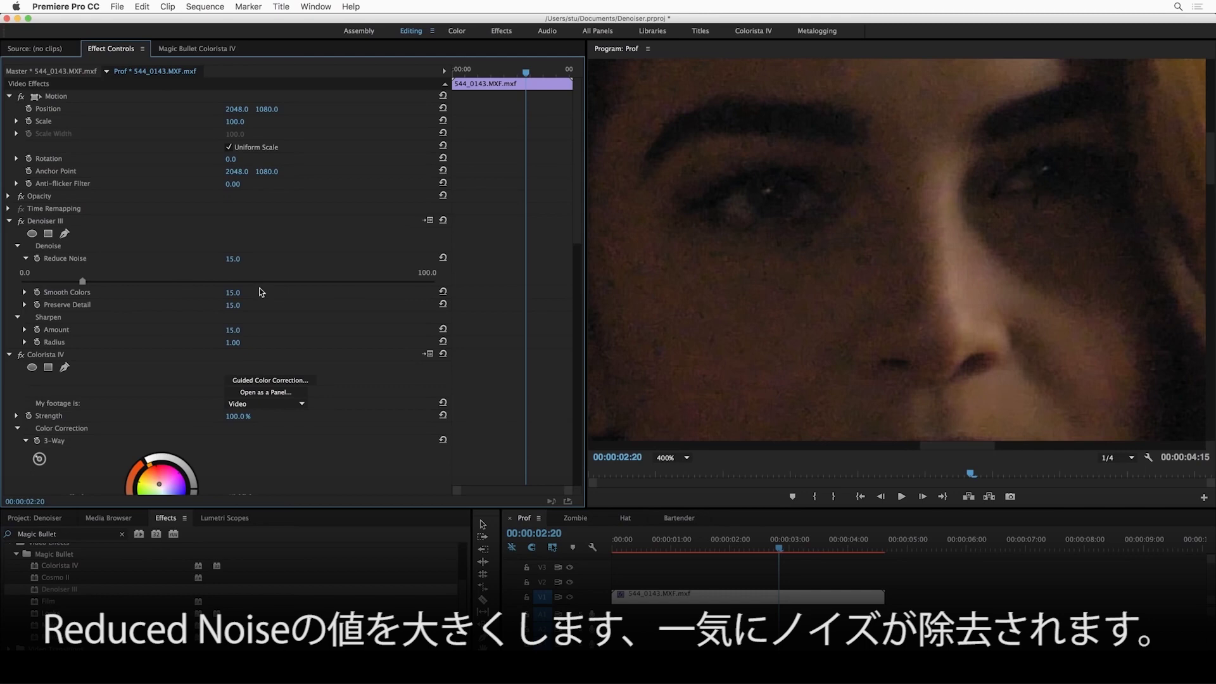
pyautogui.click(382, 282)
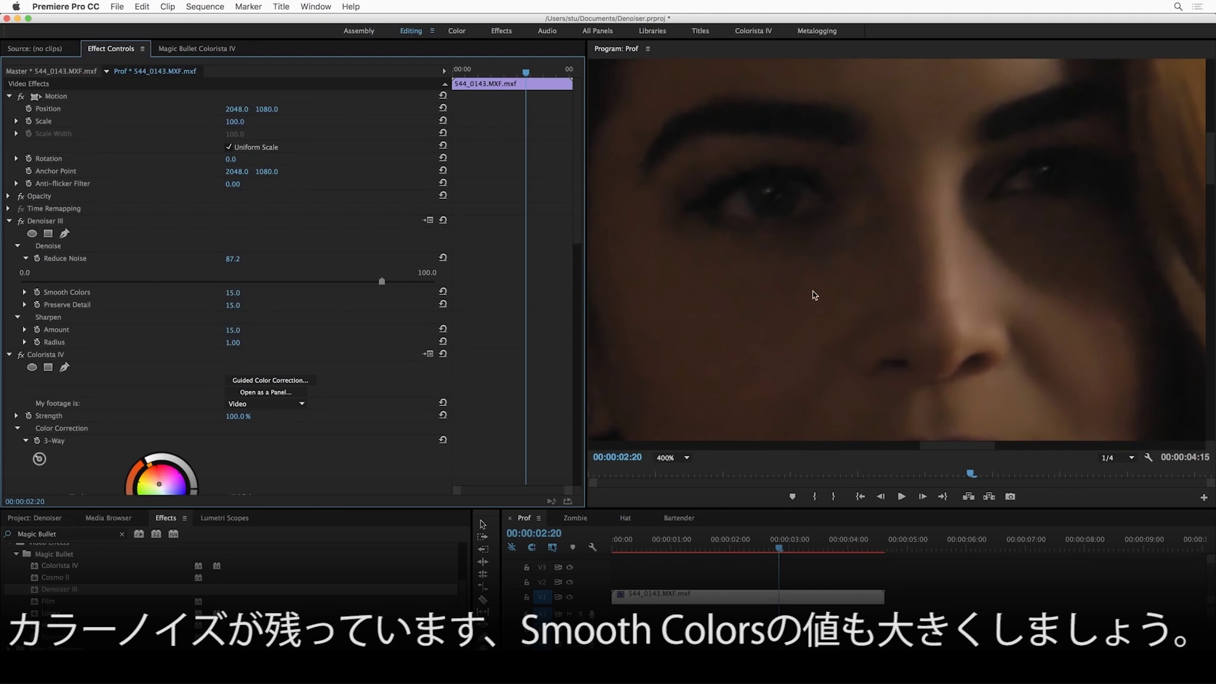
pyautogui.click(24, 292)
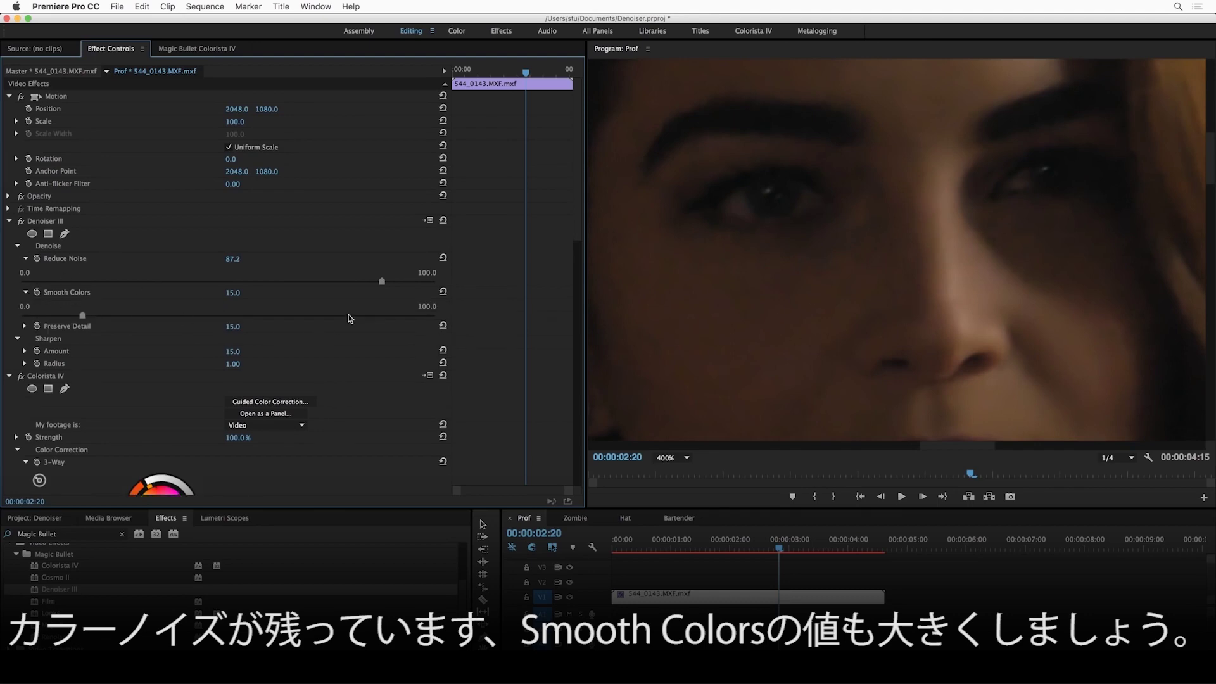
pyautogui.click(377, 317)
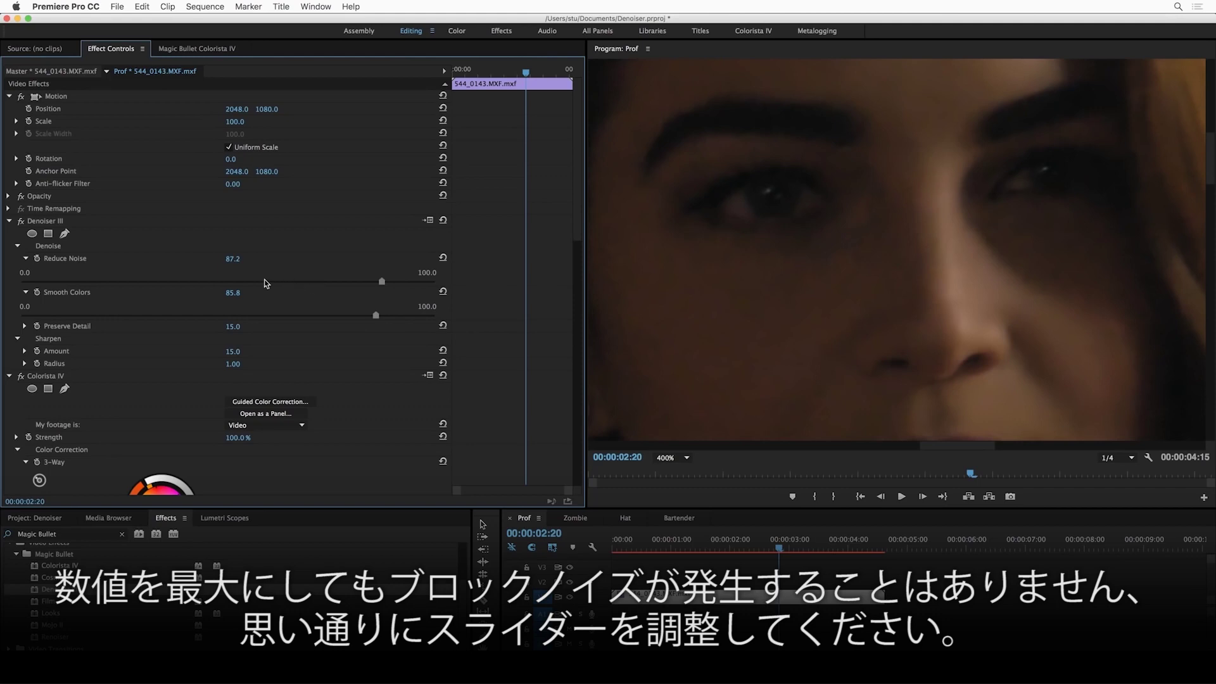
pyautogui.click(413, 283)
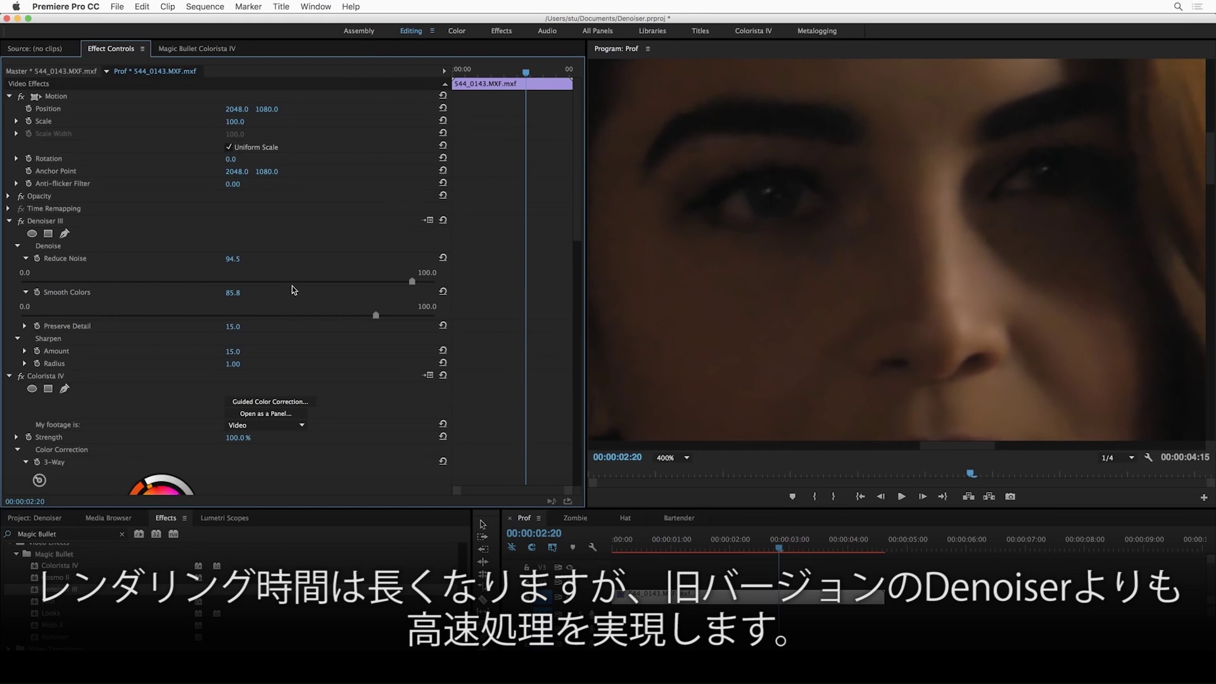
# Step: Set Denoiser III's Preserve Detail to 26.5 and Sharpen Amount to 32.7, exposing the Radius control
pyautogui.click(25, 326)
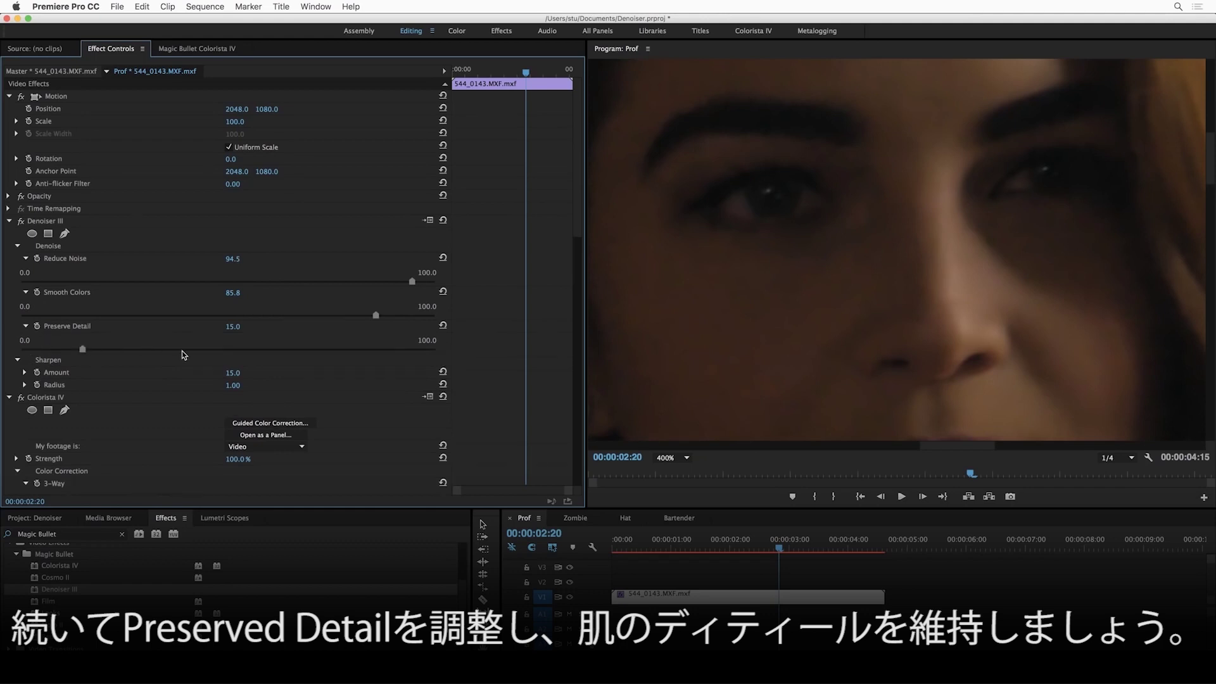
pyautogui.click(158, 349)
pyautogui.moveTo(158, 349); pyautogui.dragTo(131, 348)
pyautogui.click(24, 373)
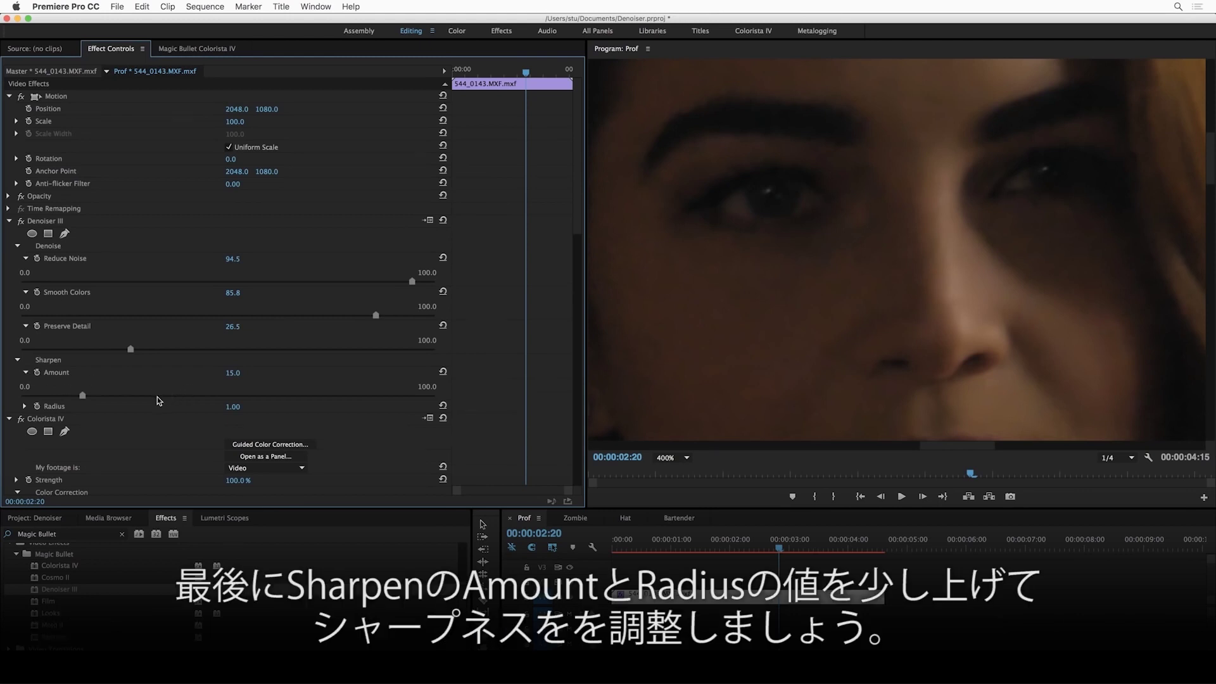
pyautogui.click(157, 397)
pyautogui.click(24, 406)
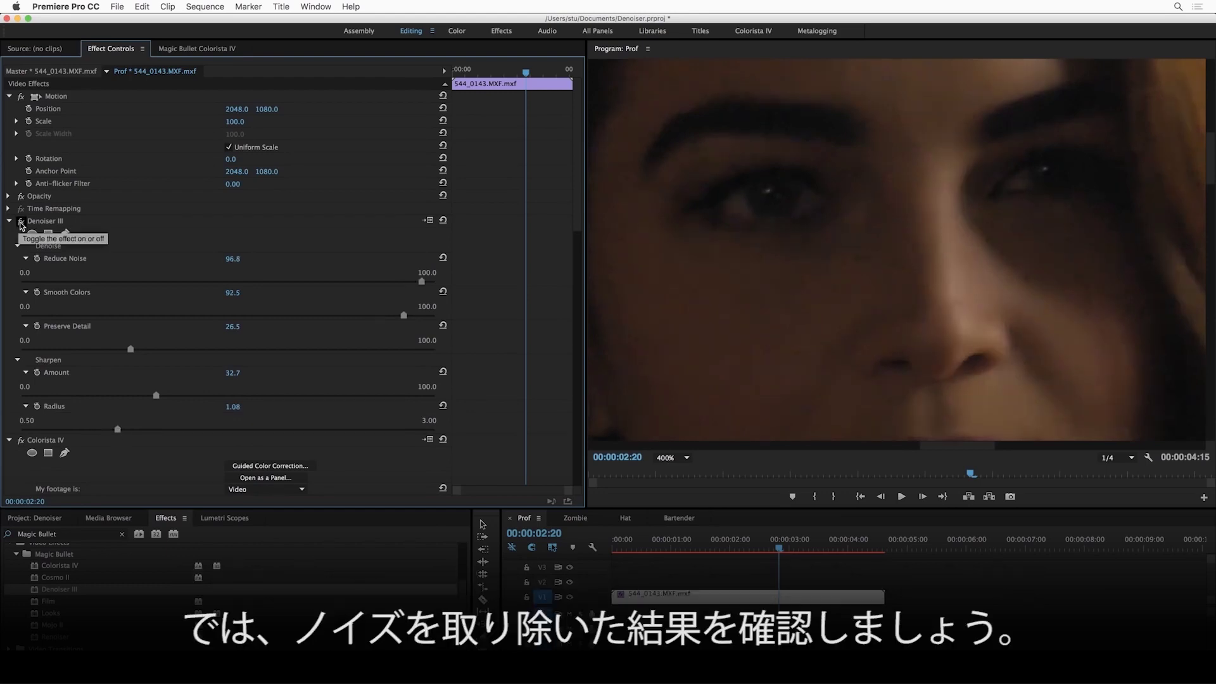
# Step: Compare the close-up with Denoiser III on and off at Fit zoom, then add Looks to MVI_5934.MOV
pyautogui.click(21, 223)
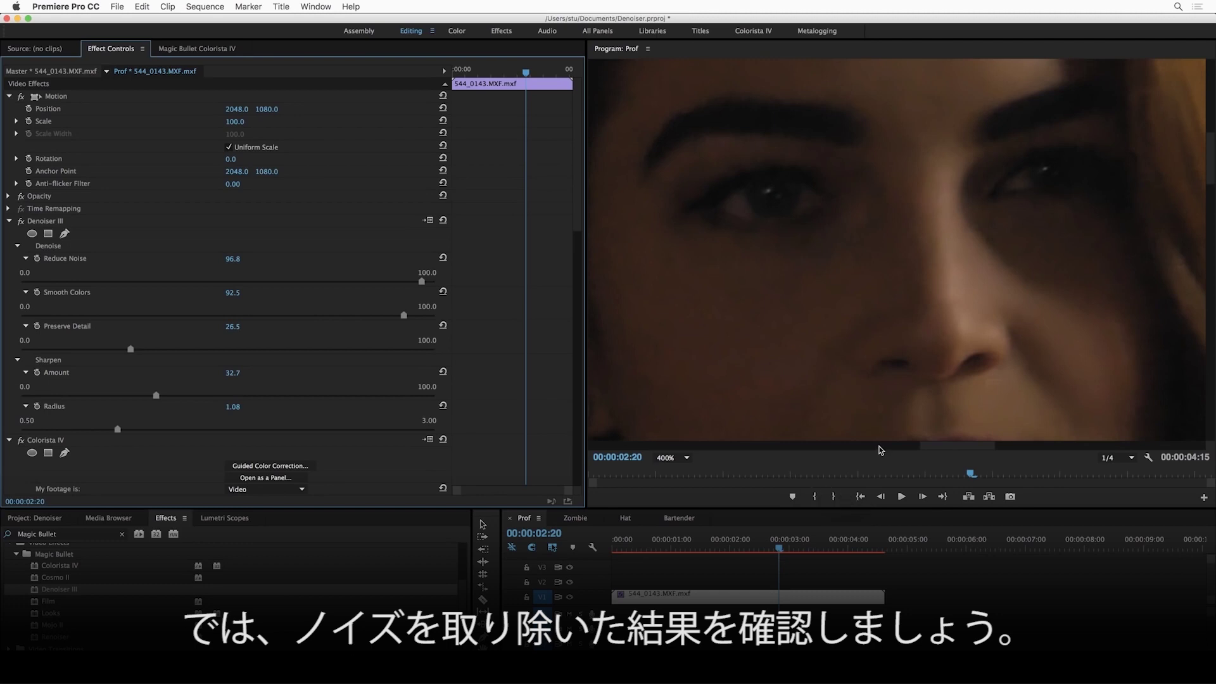
pyautogui.click(673, 457)
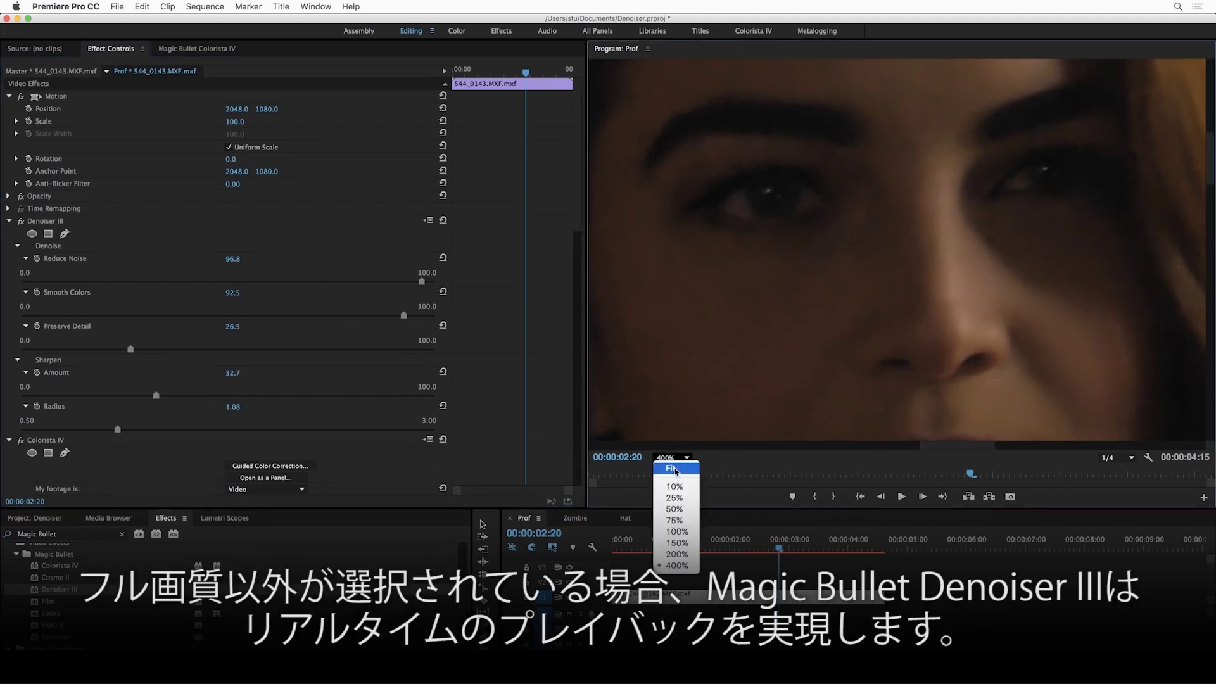
pyautogui.click(673, 468)
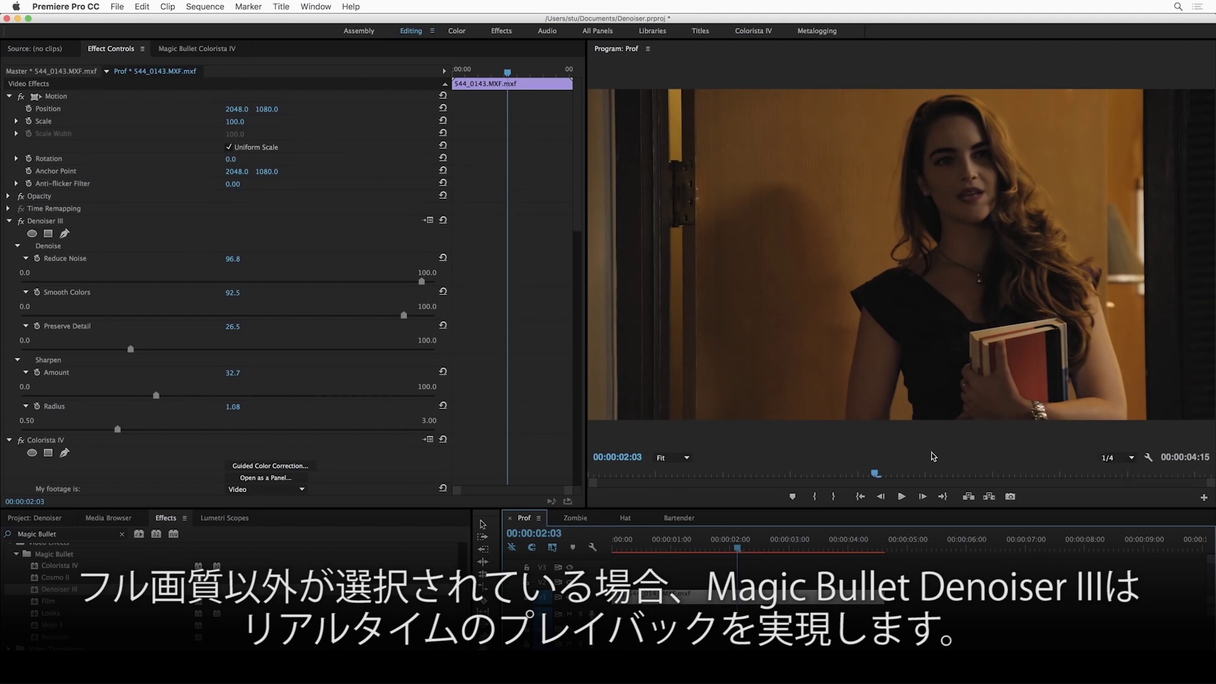
pyautogui.press('space')
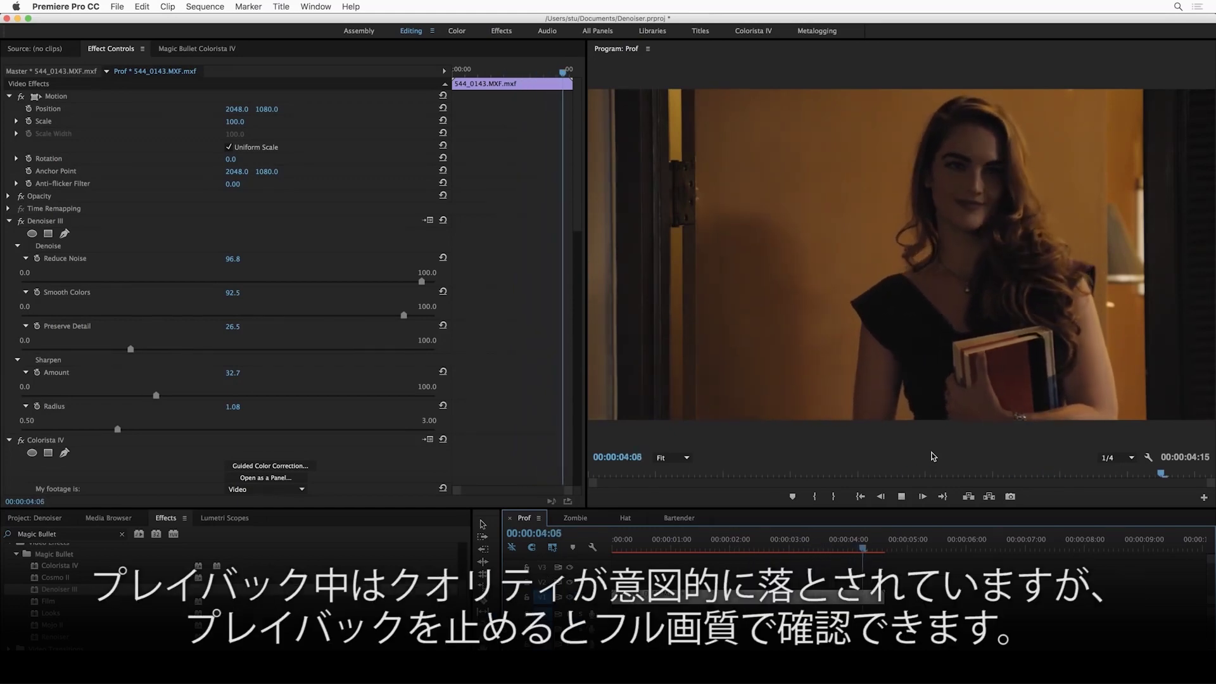
pyautogui.press('space')
pyautogui.moveTo(839, 549); pyautogui.dragTo(814, 552)
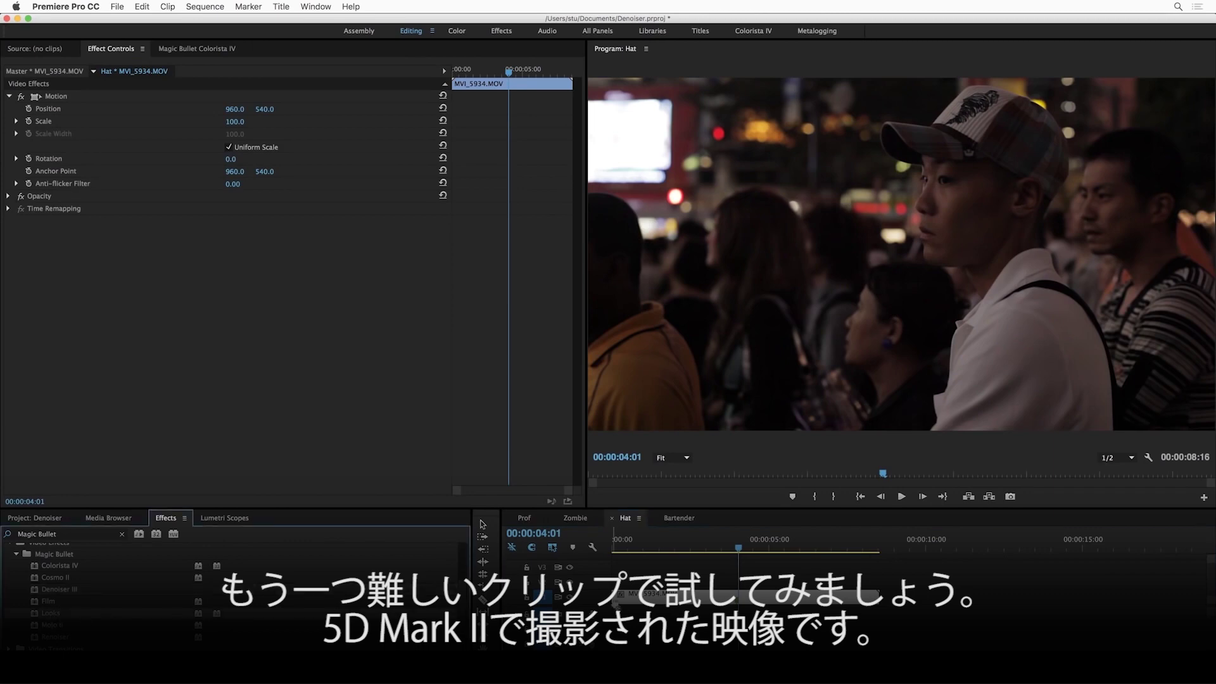
pyautogui.moveTo(633, 596); pyautogui.dragTo(652, 595)
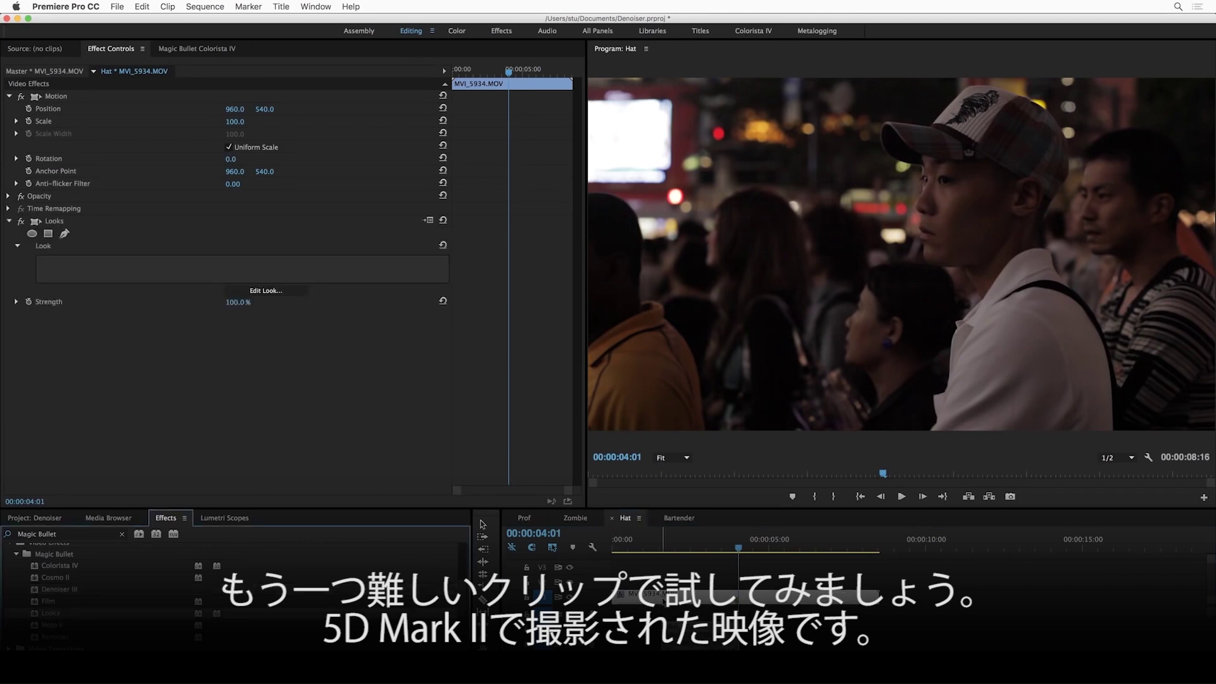
pyautogui.click(269, 291)
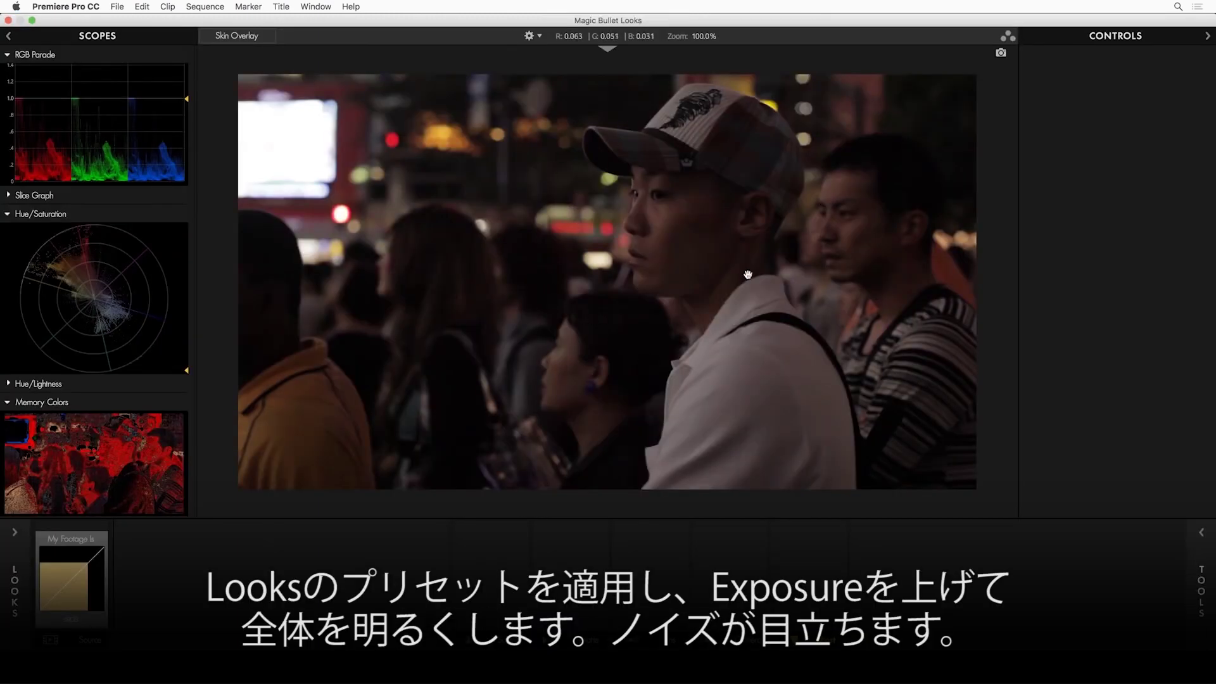
# Step: Apply the Neighborhood > Chilcombe look and raise My Footage Is exposure to +1.90
pyautogui.moveTo(36, 281)
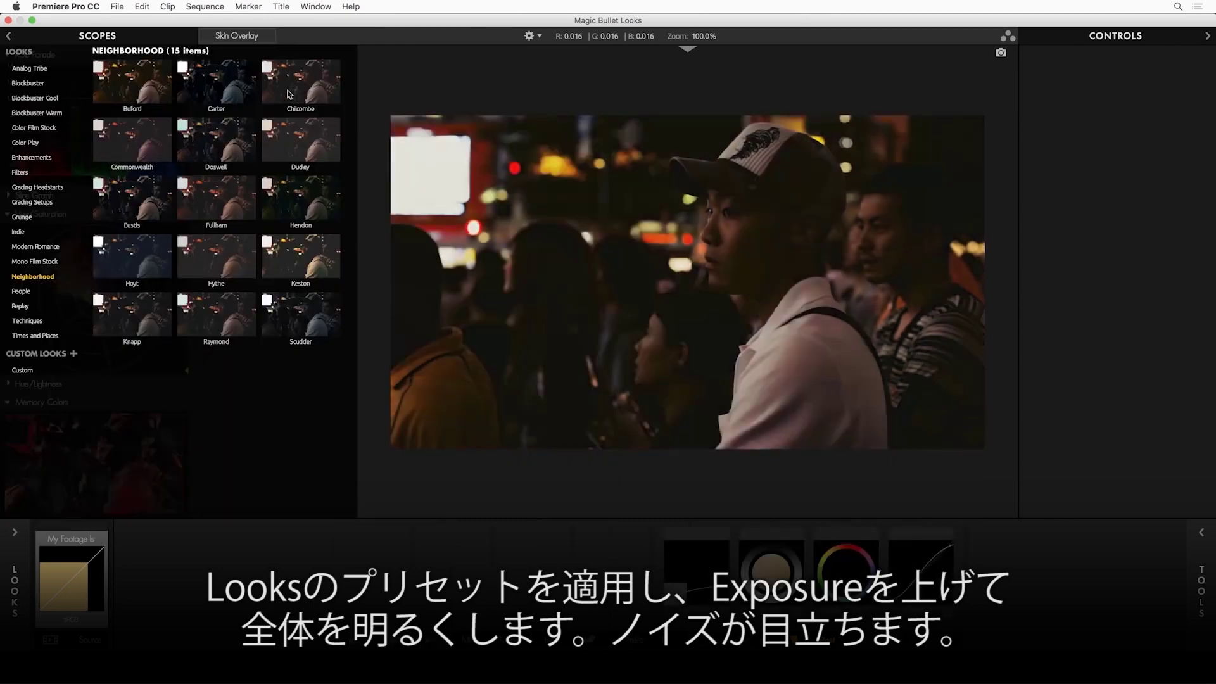
pyautogui.click(288, 95)
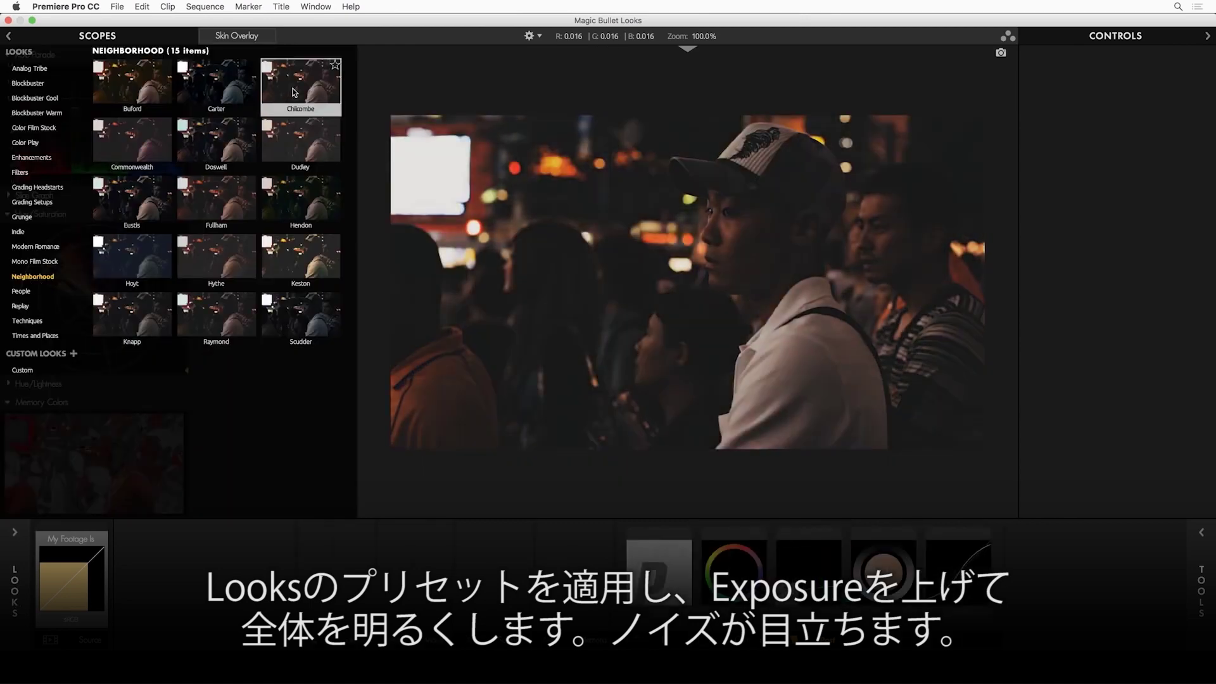
pyautogui.click(79, 579)
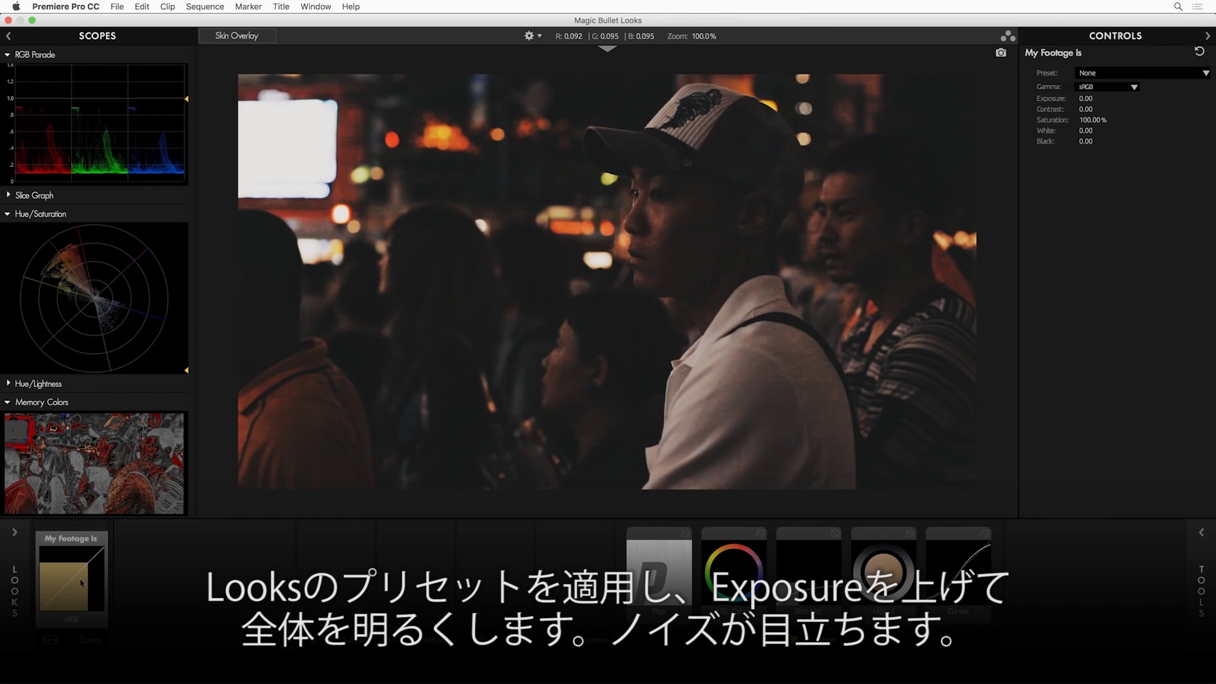
pyautogui.moveTo(1085, 99); pyautogui.dragTo(1134, 98)
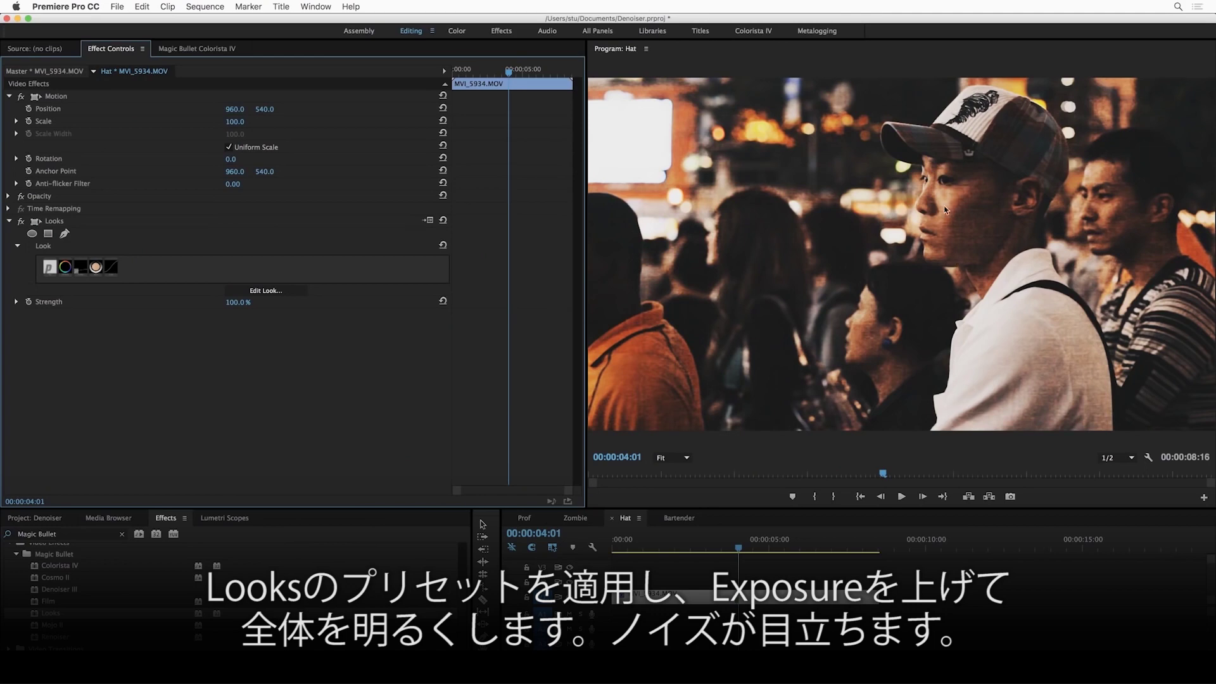
# Step: Zoom the Program monitor to 200% and place Denoiser III above the Looks effect
pyautogui.click(687, 457)
pyautogui.click(675, 555)
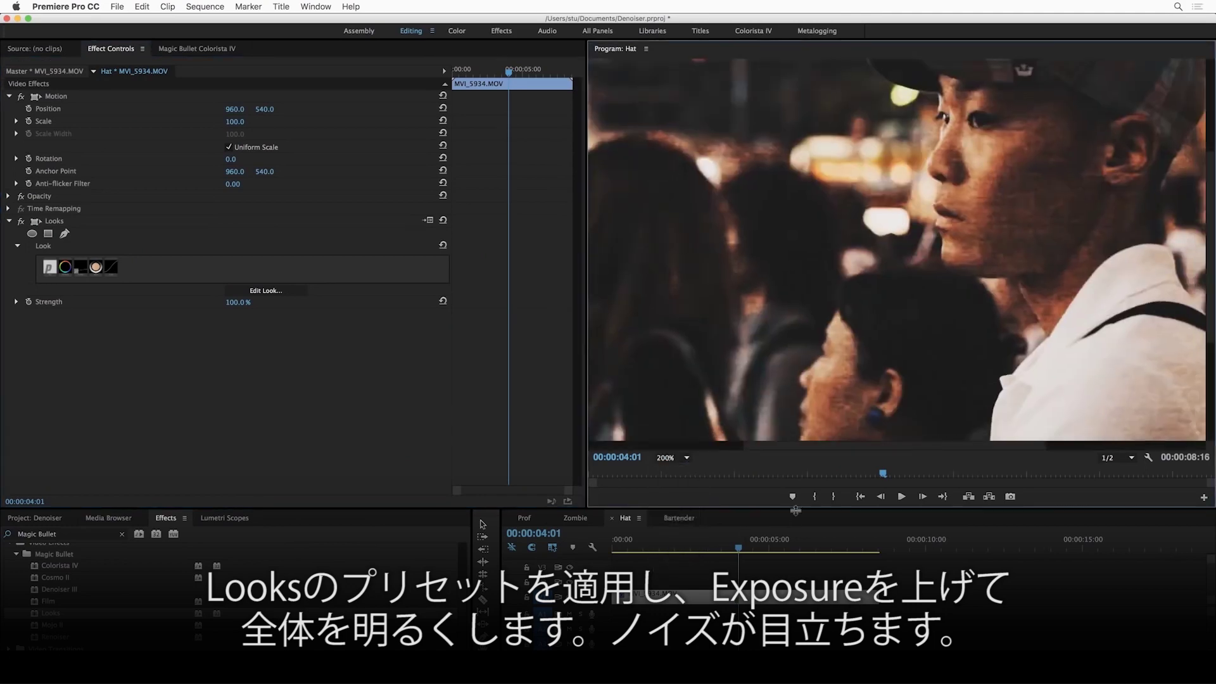
pyautogui.moveTo(836, 447); pyautogui.dragTo(912, 447)
pyautogui.moveTo(1210, 253); pyautogui.dragTo(1210, 215)
pyautogui.moveTo(57, 589); pyautogui.dragTo(69, 219)
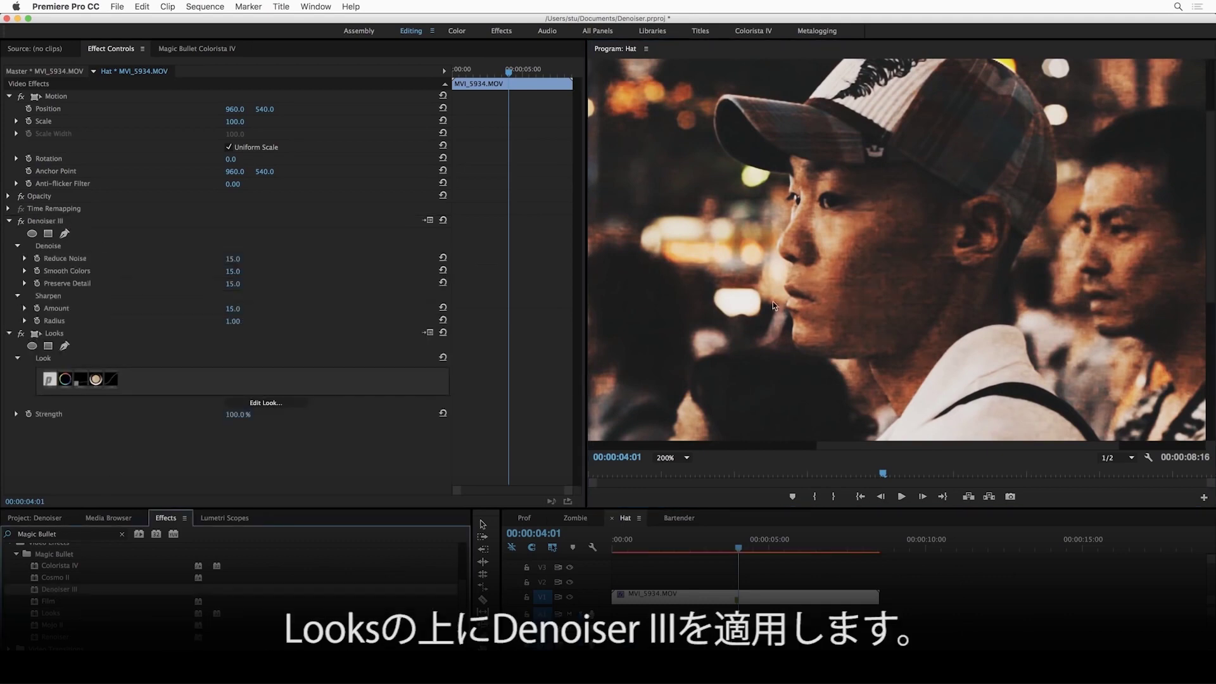
# Step: Set Reduce Noise and Smooth Colors to 95.0 and raise Sharpen Amount to 26.1
pyautogui.click(25, 259)
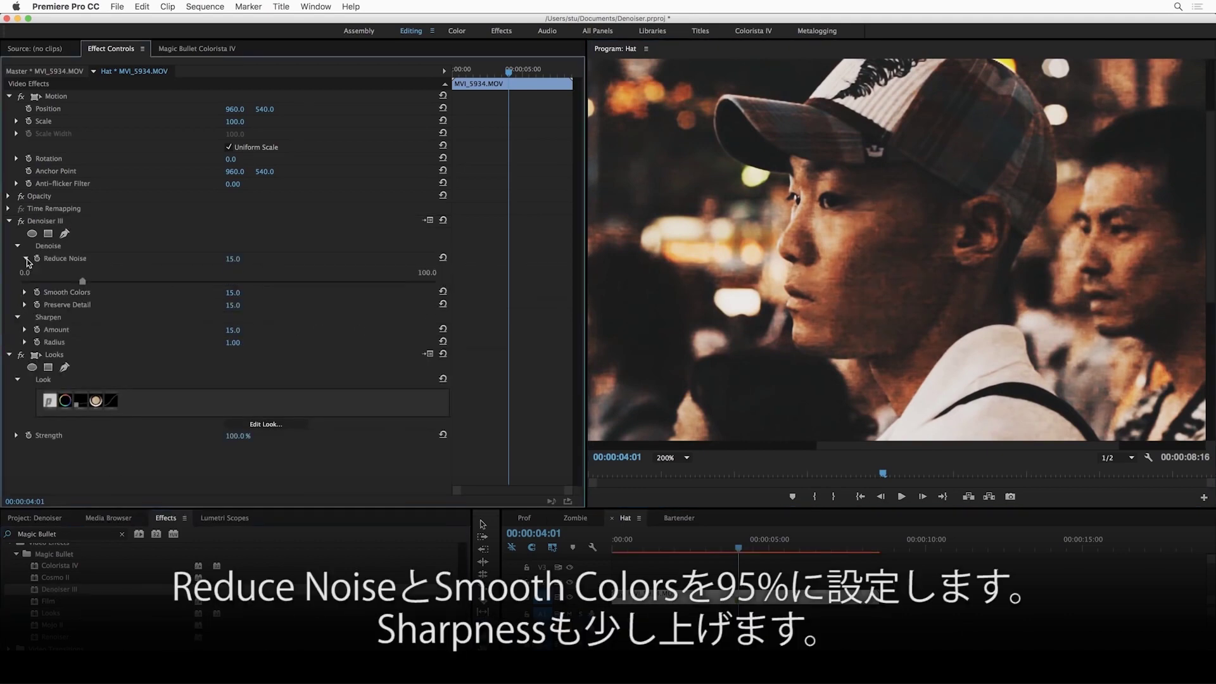
pyautogui.click(235, 259)
pyautogui.write('95')
pyautogui.press('Tab')
pyautogui.press('Return')
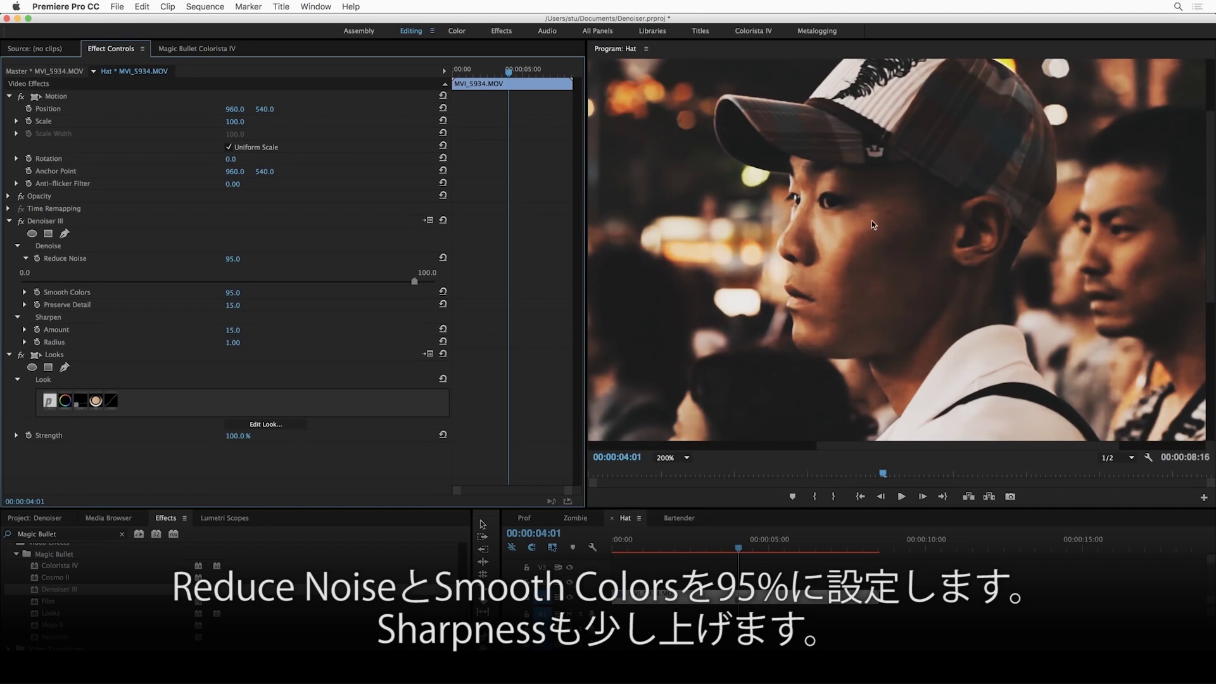
pyautogui.click(25, 330)
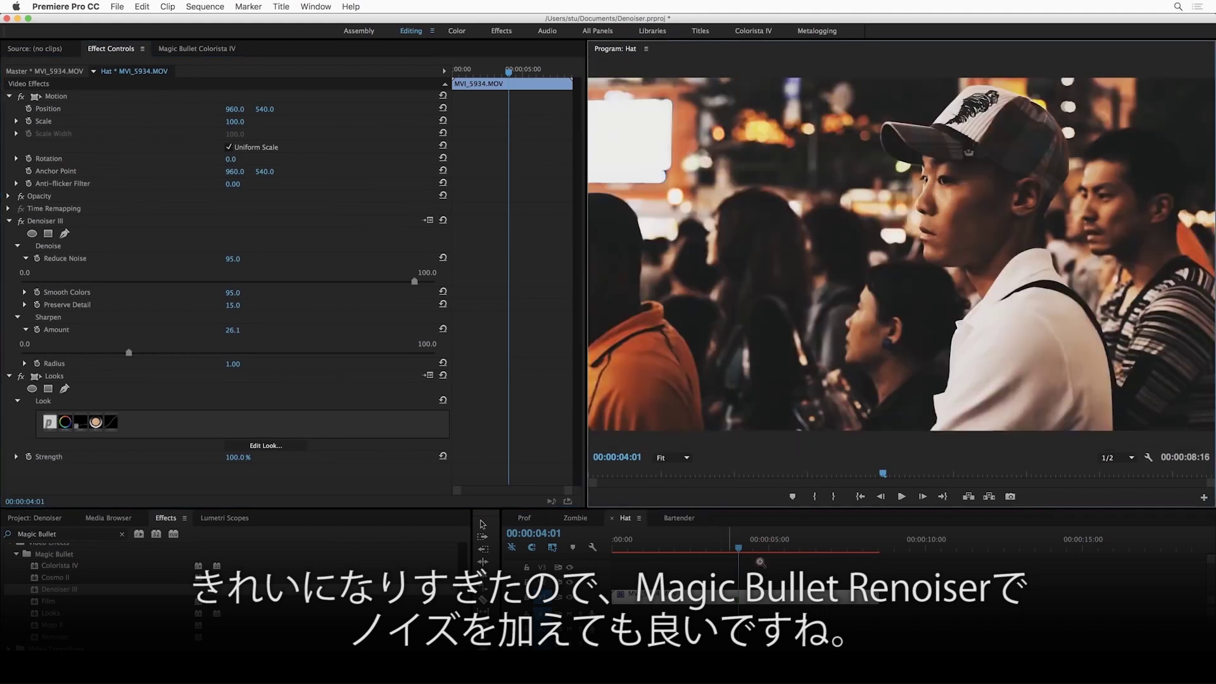
# Step: Move the playhead back to 00:00:02:27 and render the Hat sequence previews
pyautogui.moveTo(737, 550); pyautogui.dragTo(704, 552)
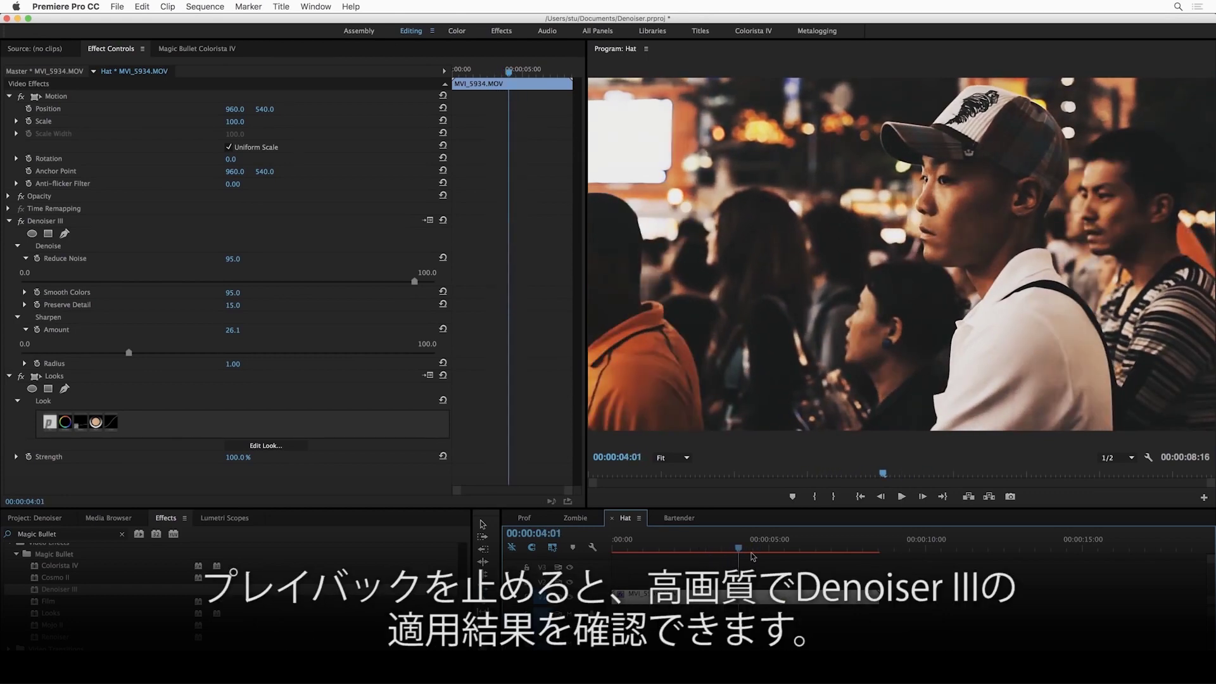
pyautogui.press('Return')
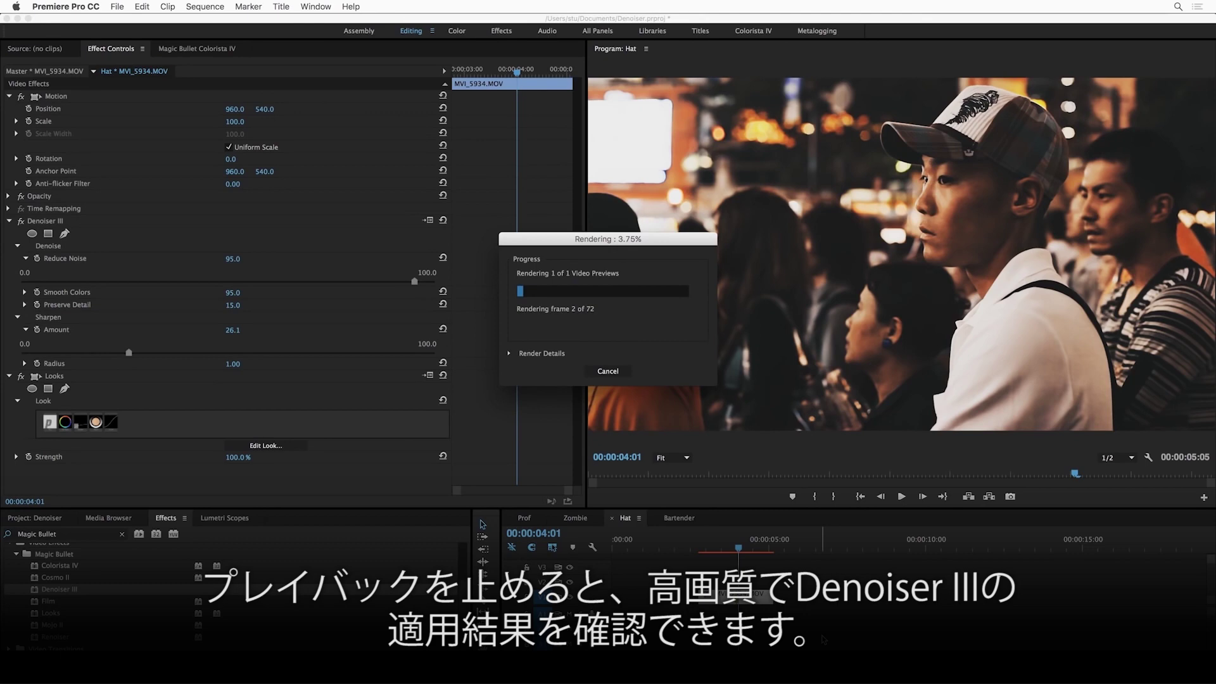